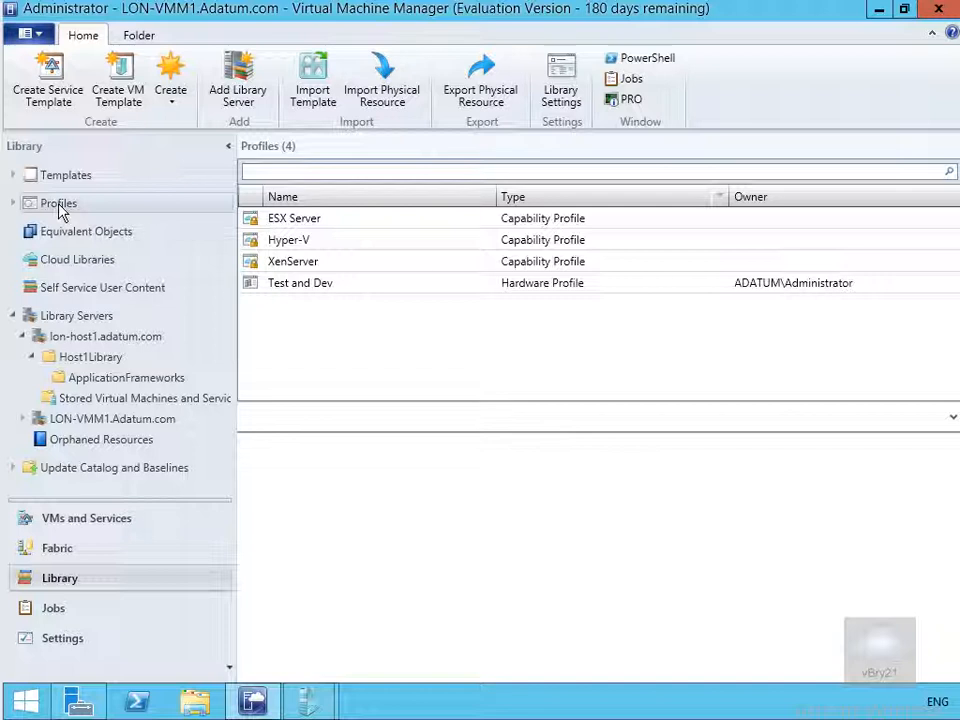
Start a Windows guest OS profile named DemoGuestOS, described 'Demonstration creating a GuestOS profile'
right_click(58, 207)
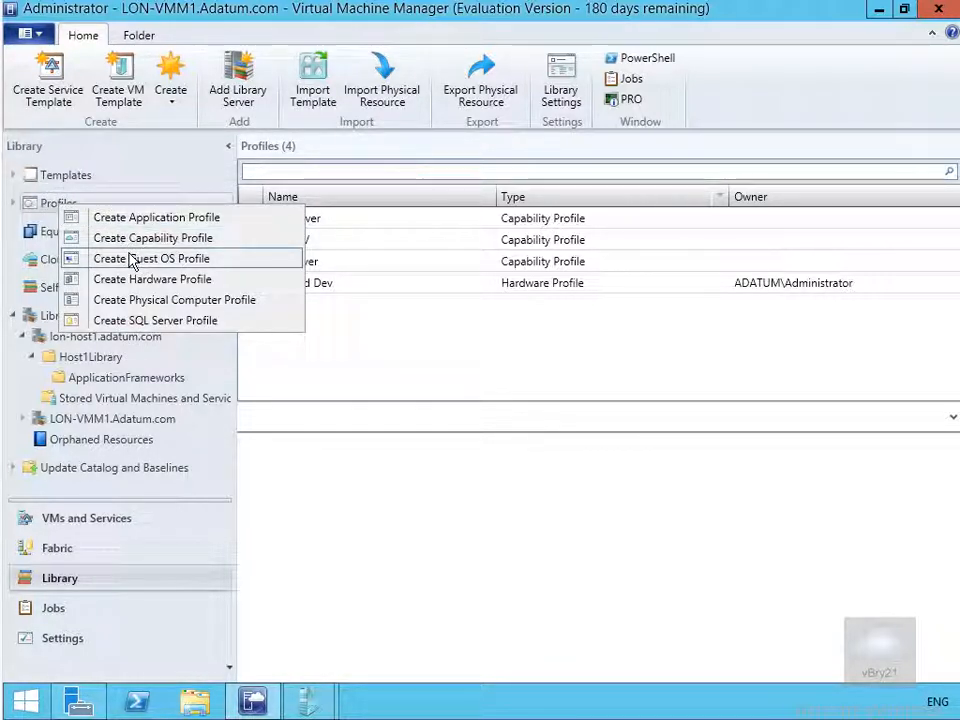
click(131, 259)
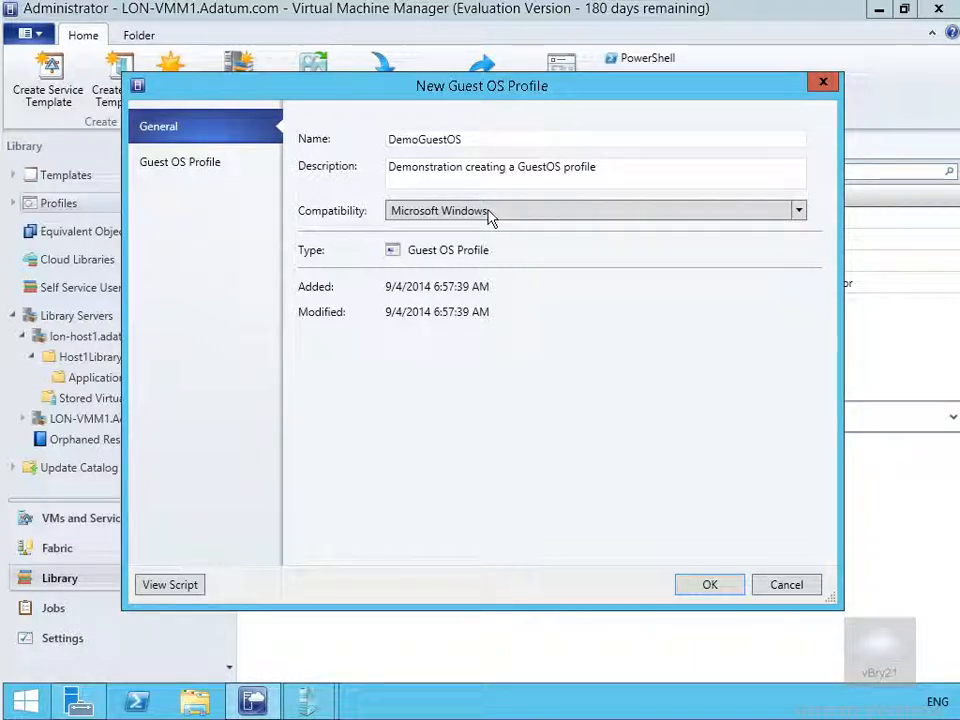
click(201, 166)
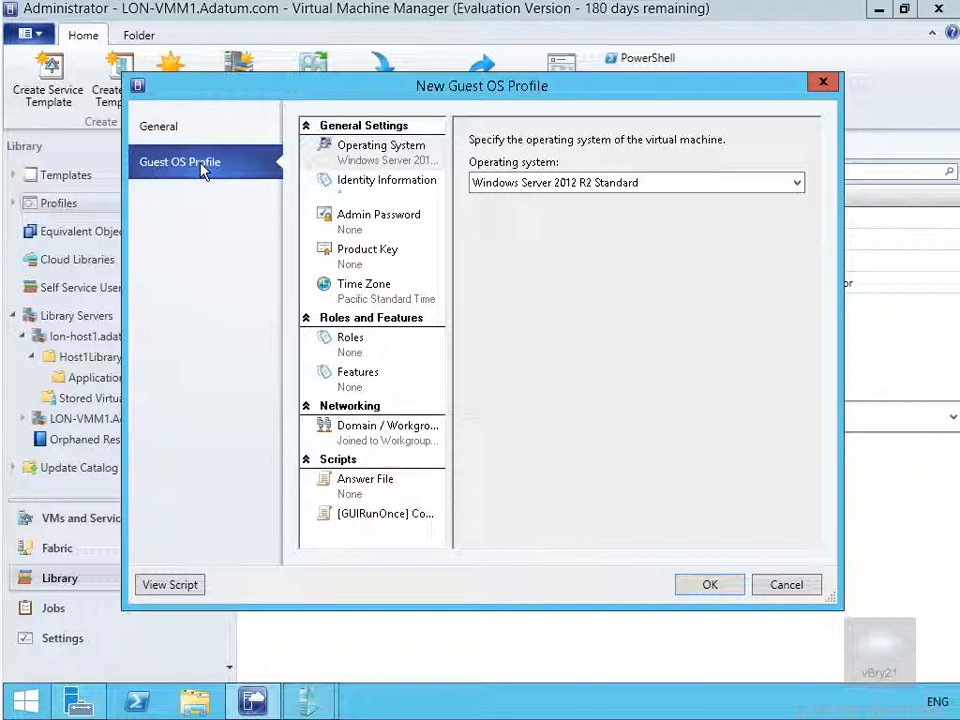
Choose the 64-bit edition of Windows Server 2012 Standard as the profile's operating system
click(505, 193)
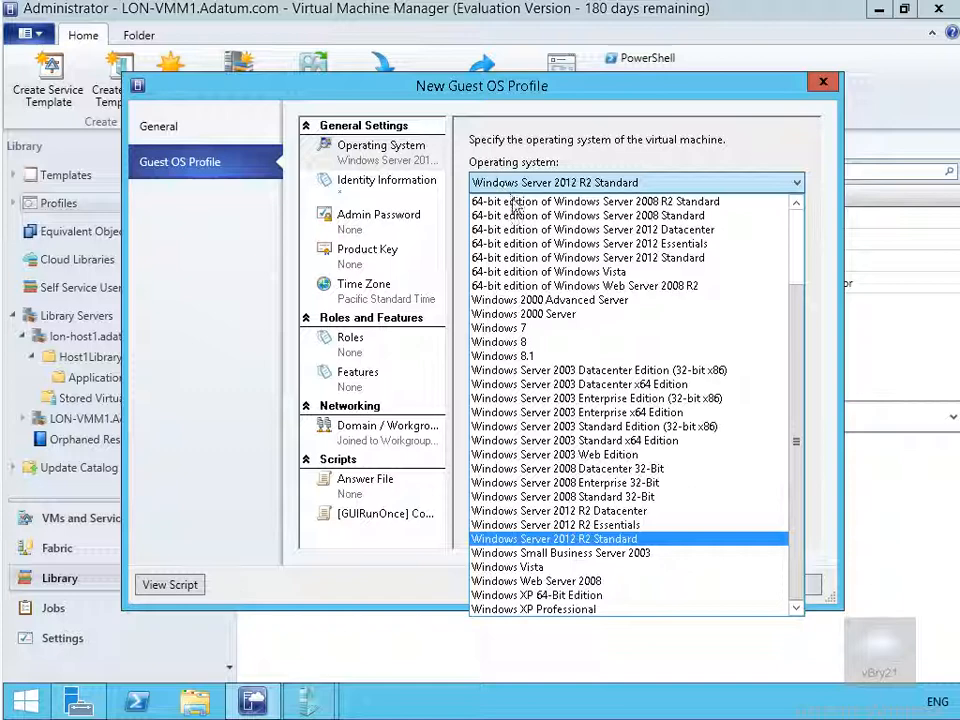
click(548, 257)
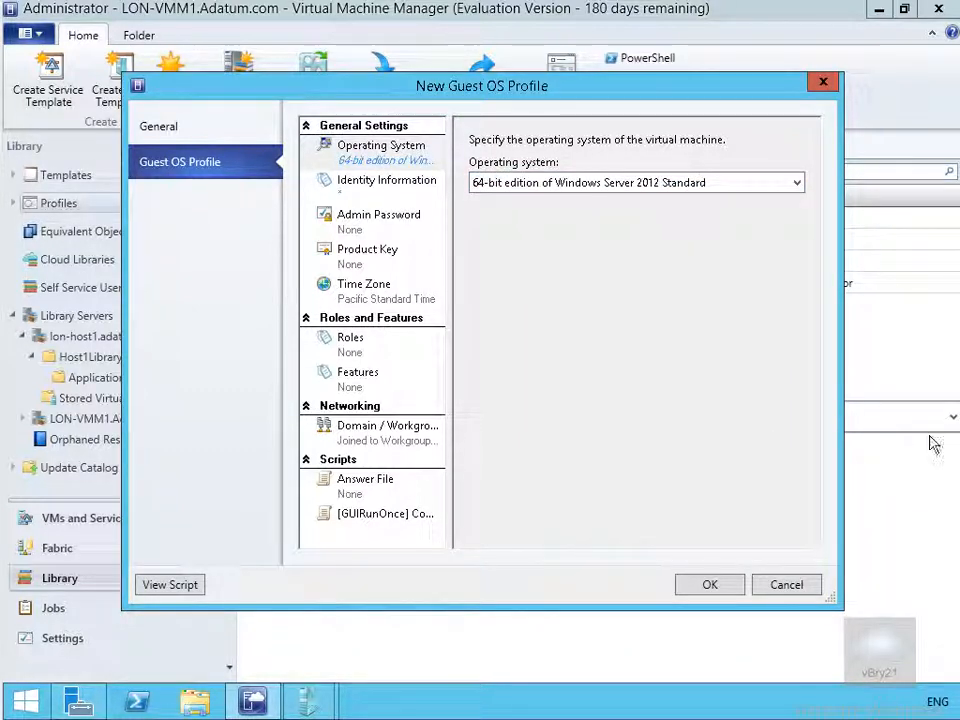
click(399, 192)
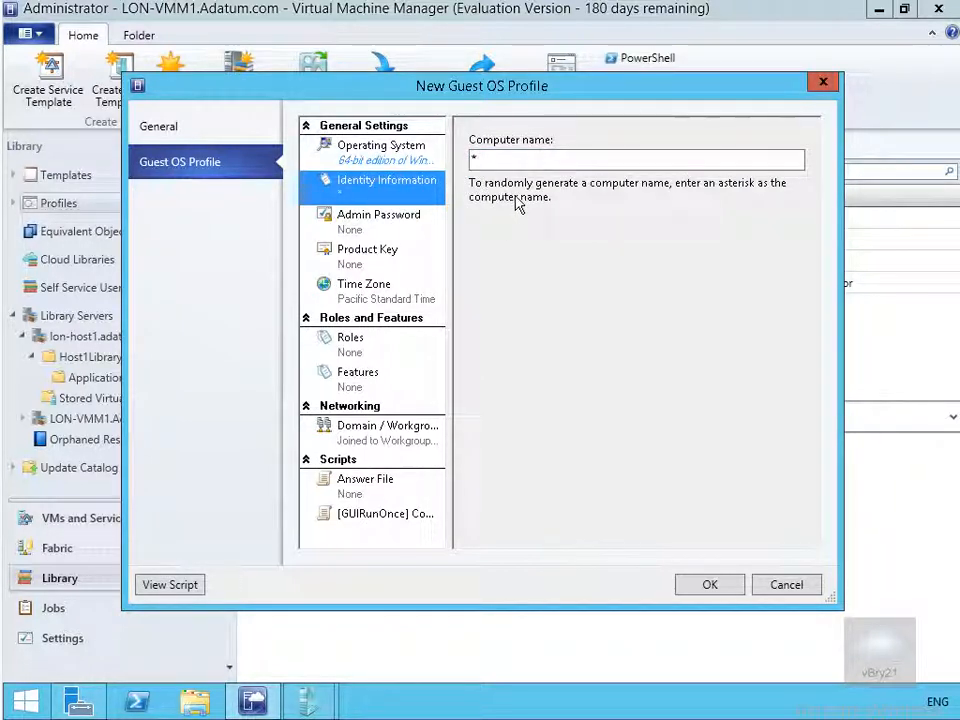
Replace the asterisk computer name with the pattern WS2012-Core##
double_click(487, 158)
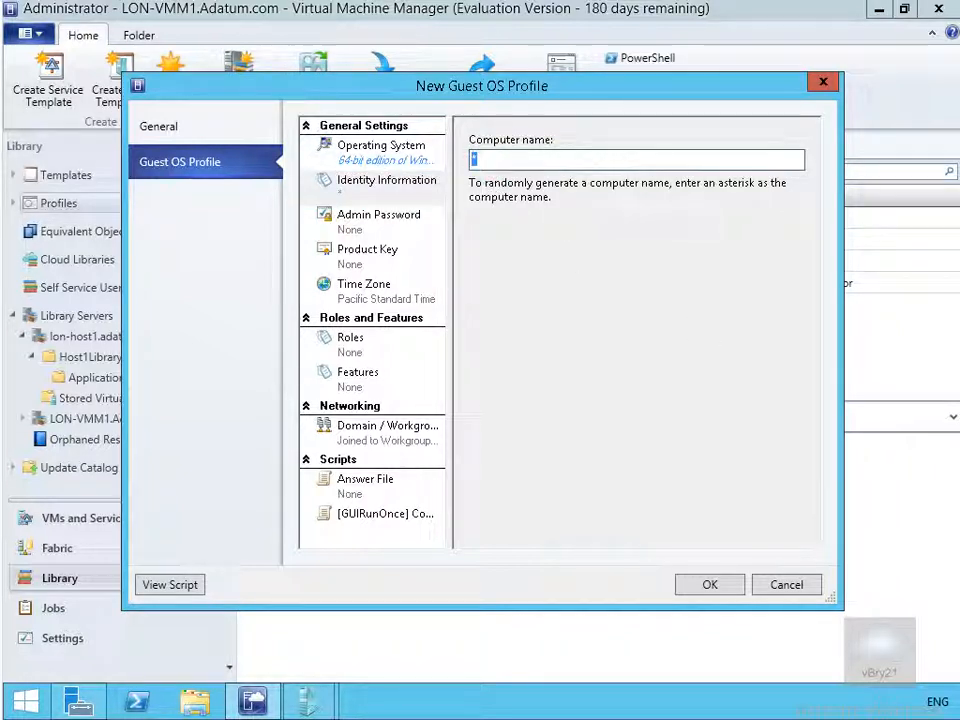
text(WS2012-Core##)
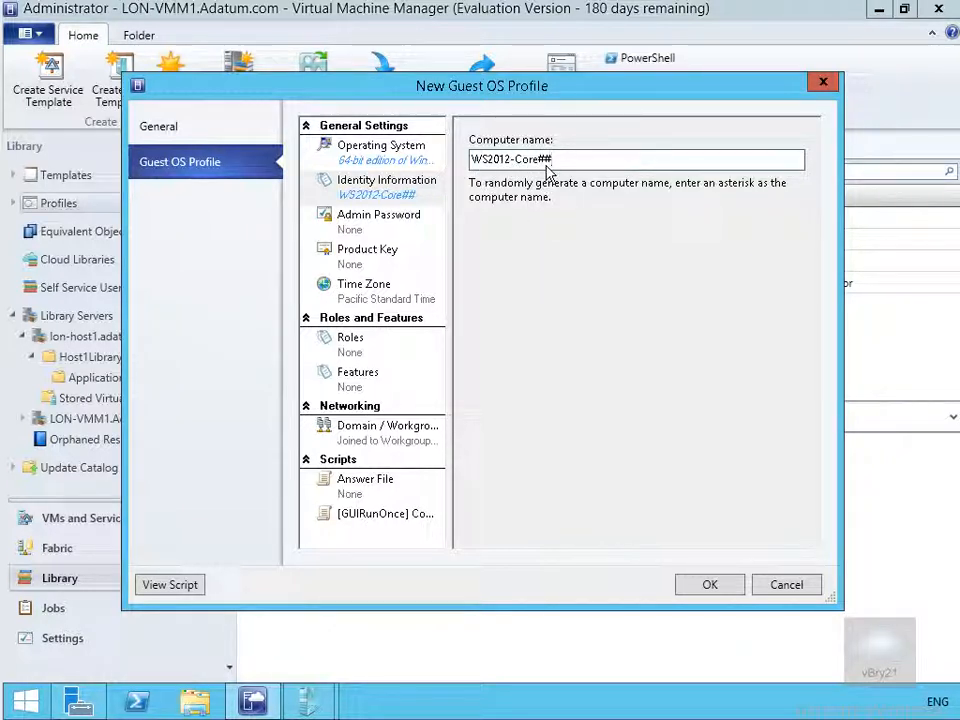
Specify a local administrator password for DemoGuestOS and save the profile
click(362, 228)
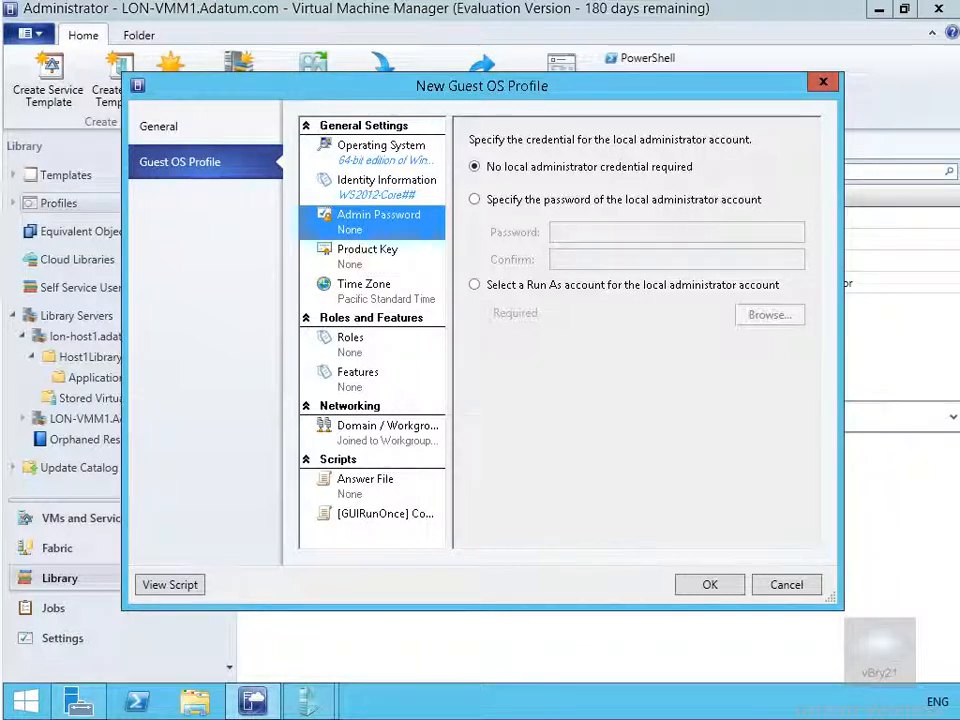
click(475, 200)
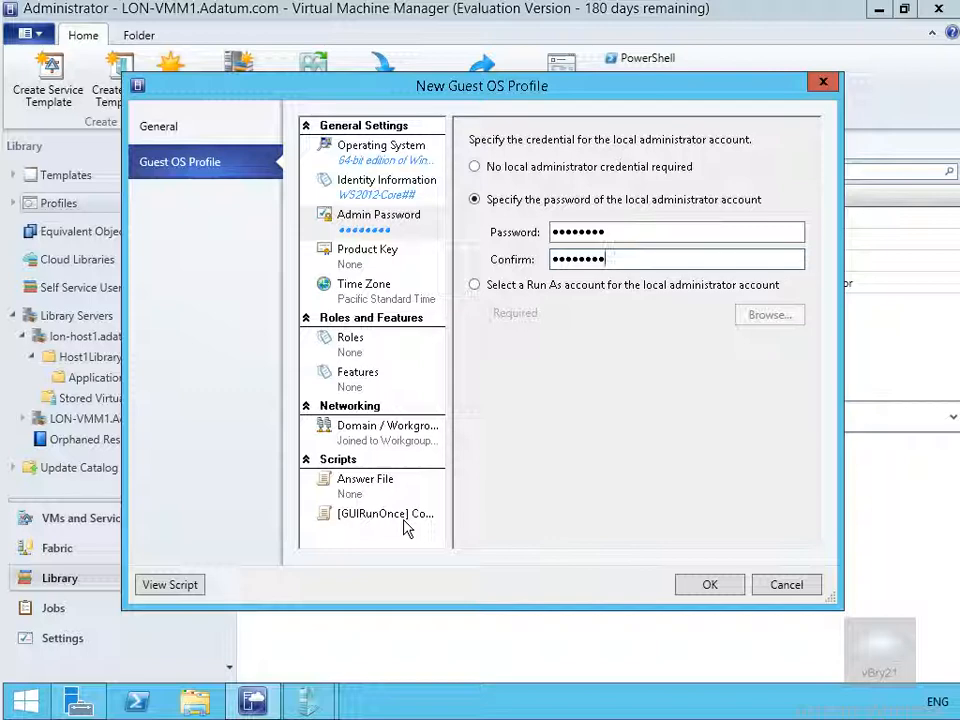
click(698, 590)
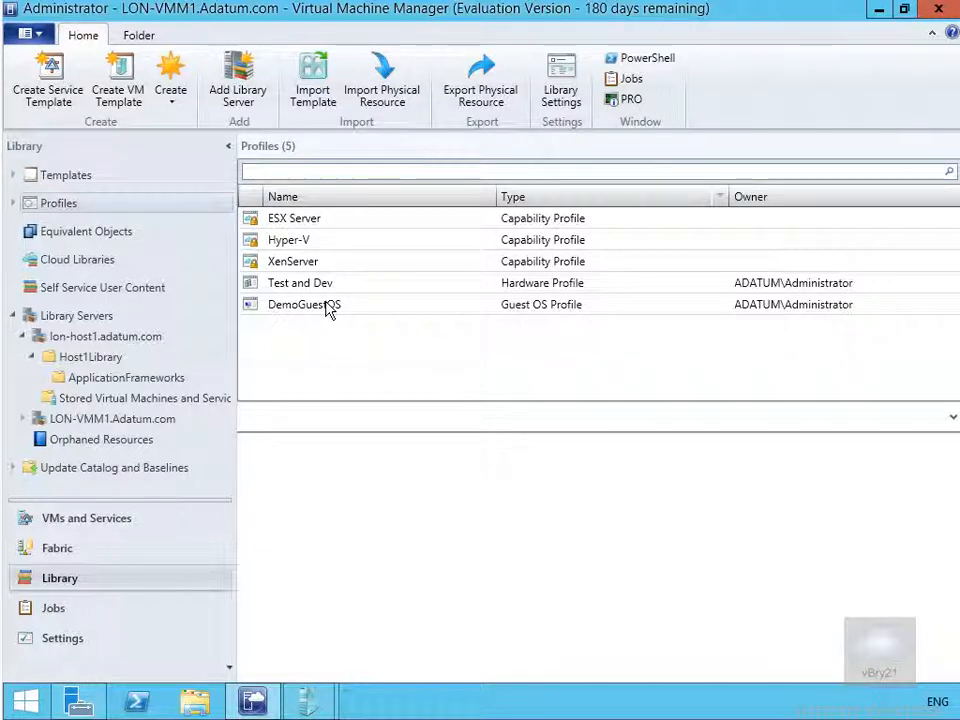
Create hardware profile DemoHWProfile with description 'Demonstrating creating a Hardware Profile'
right_click(124, 206)
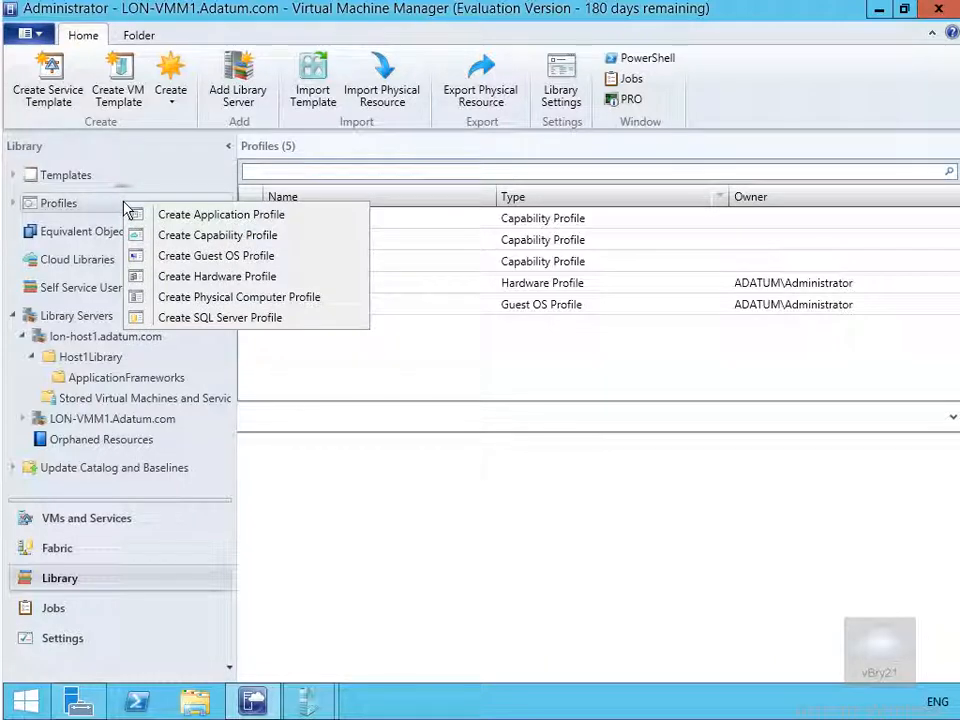
click(203, 277)
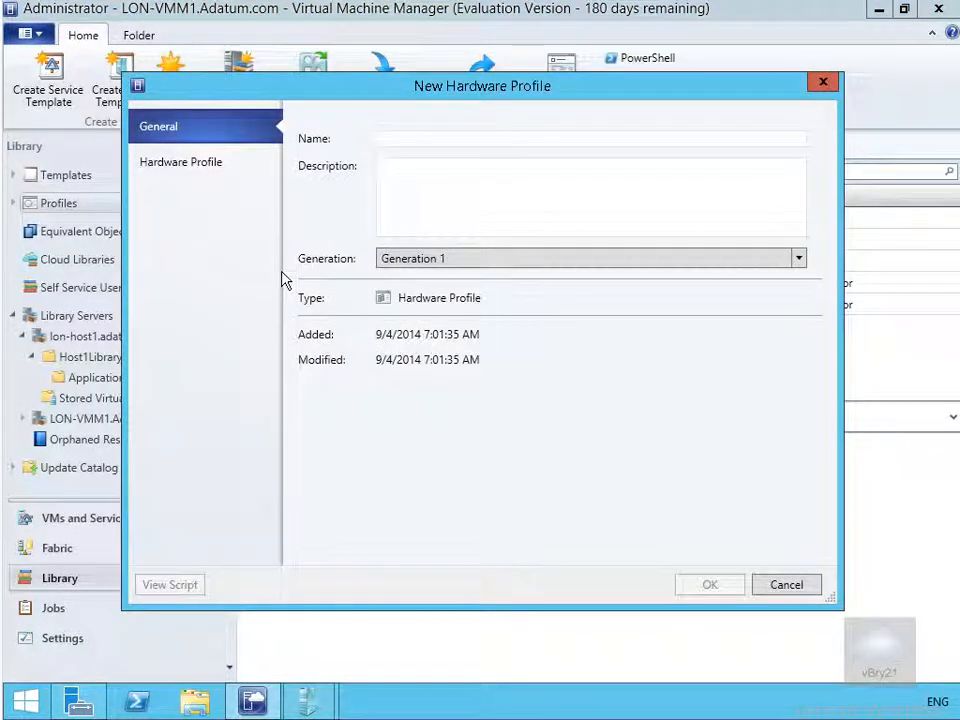
text(DemoHWProfile)
key(Tab)
text(Demonstrating creating a Hardware Profile)
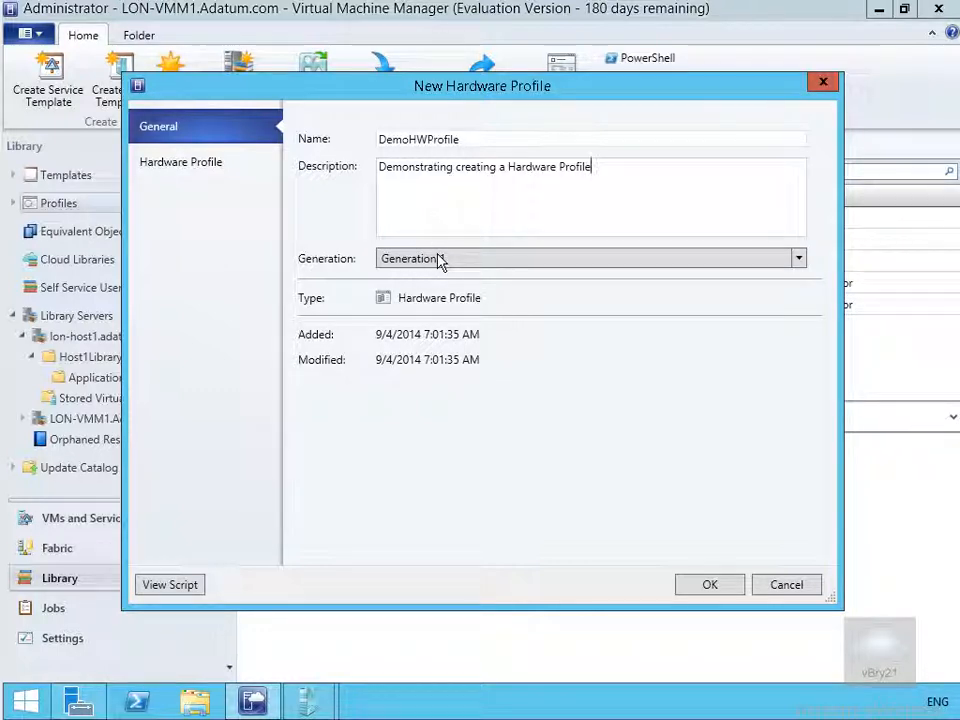
Make DemoHWProfile Hyper-V compatible with dynamic memory: 1024 MB startup, 100 MB minimum
click(208, 170)
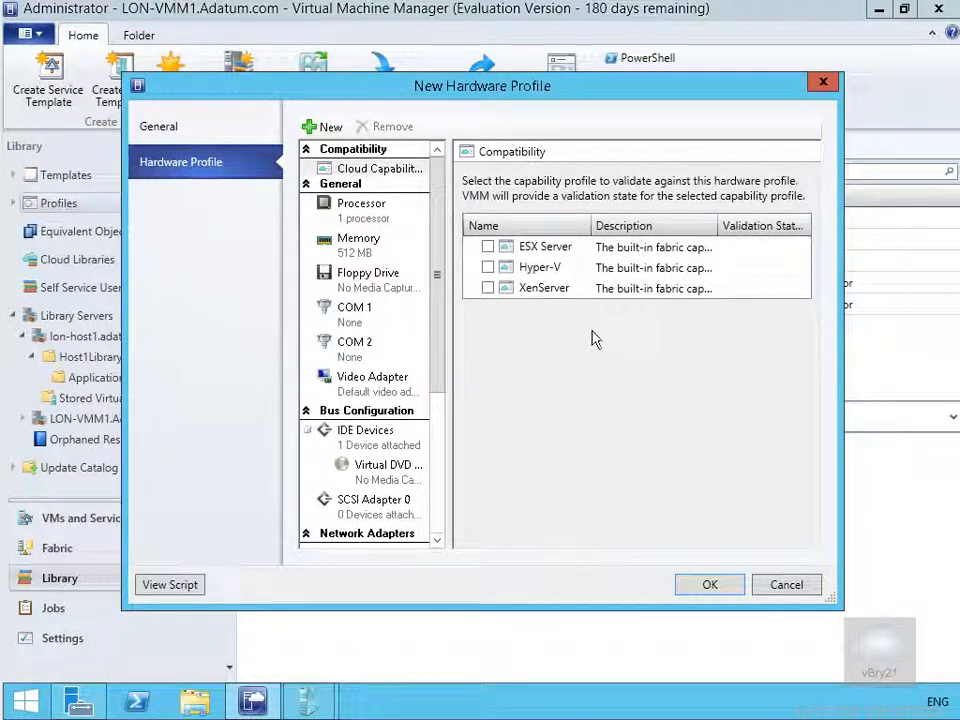
click(488, 267)
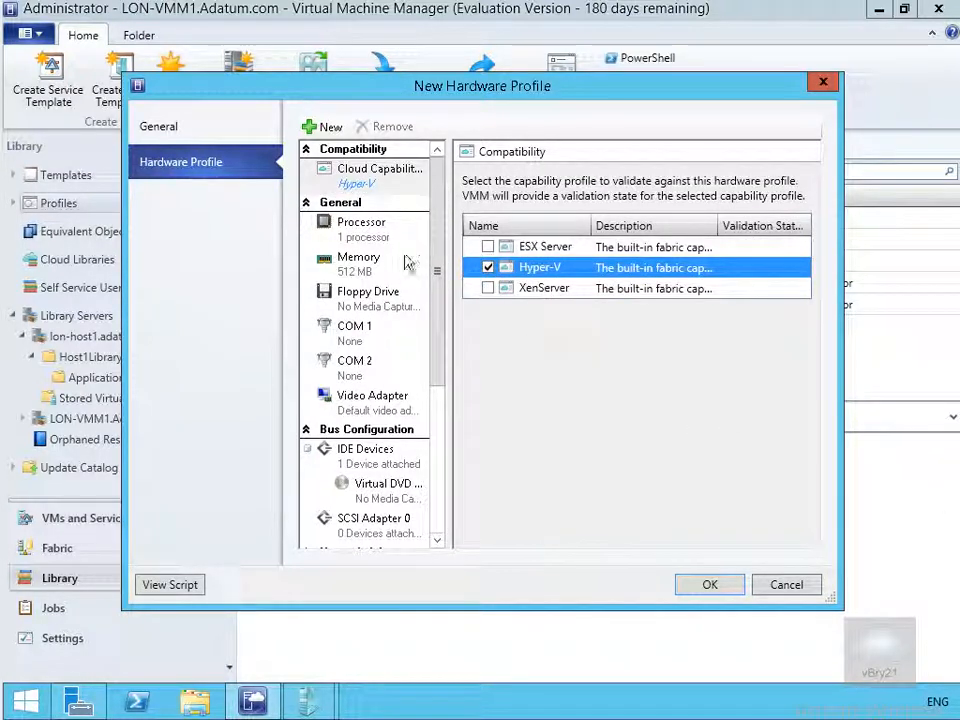
click(374, 268)
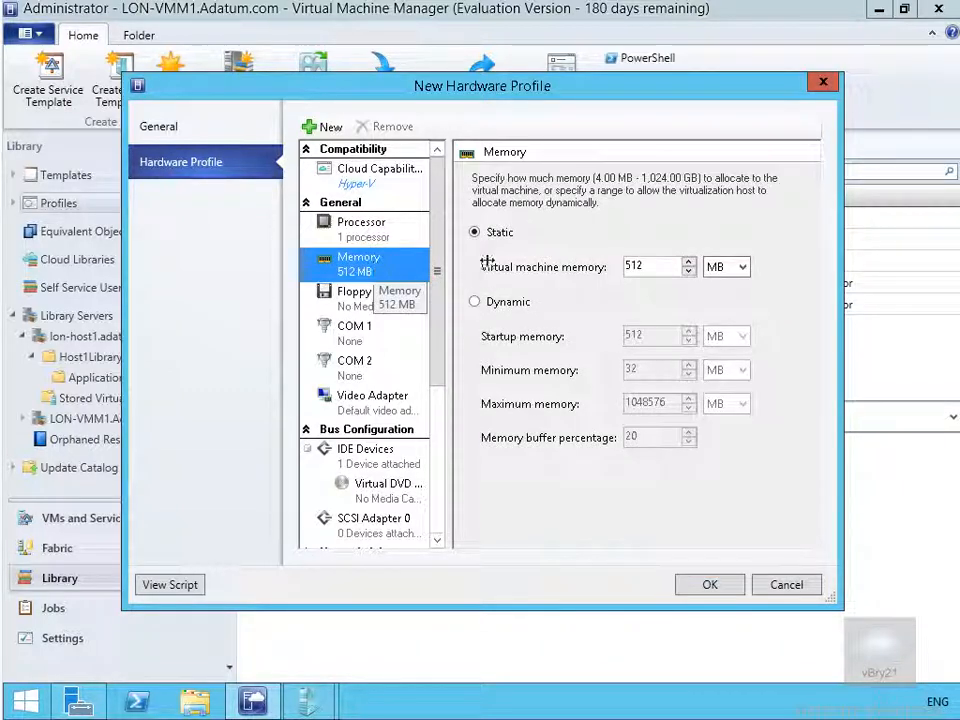
click(505, 302)
click(650, 336)
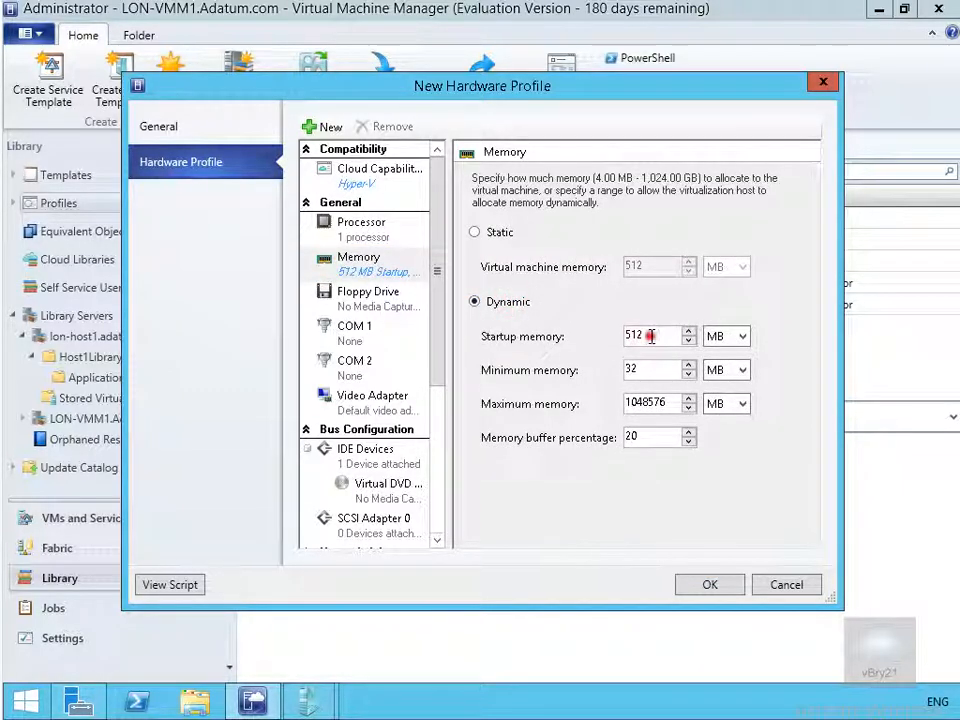
double_click(650, 336)
text(102)
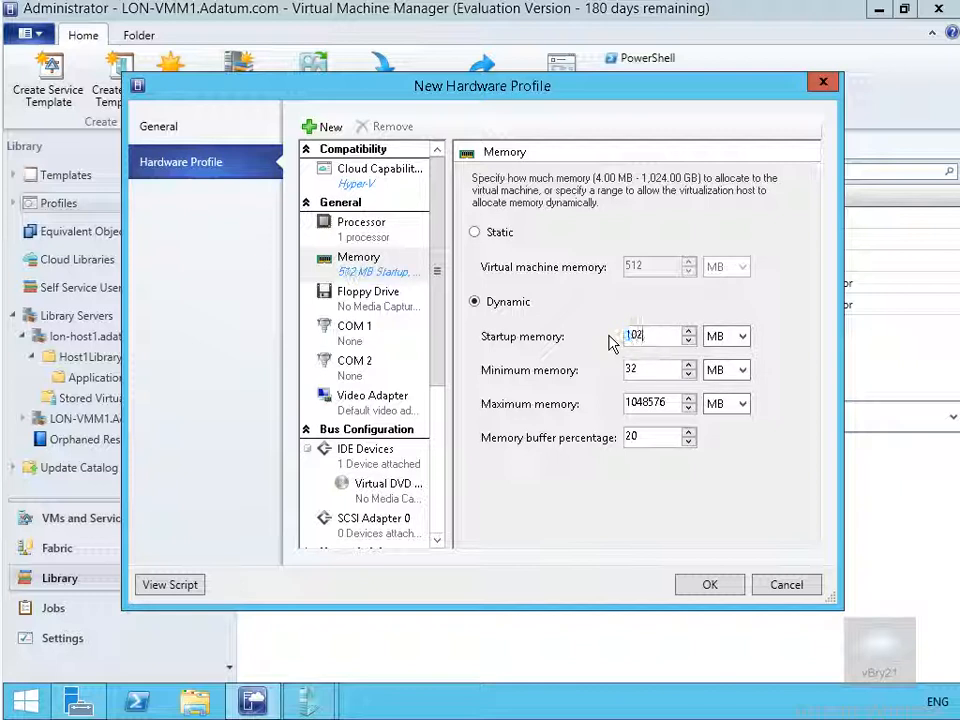
text(4)
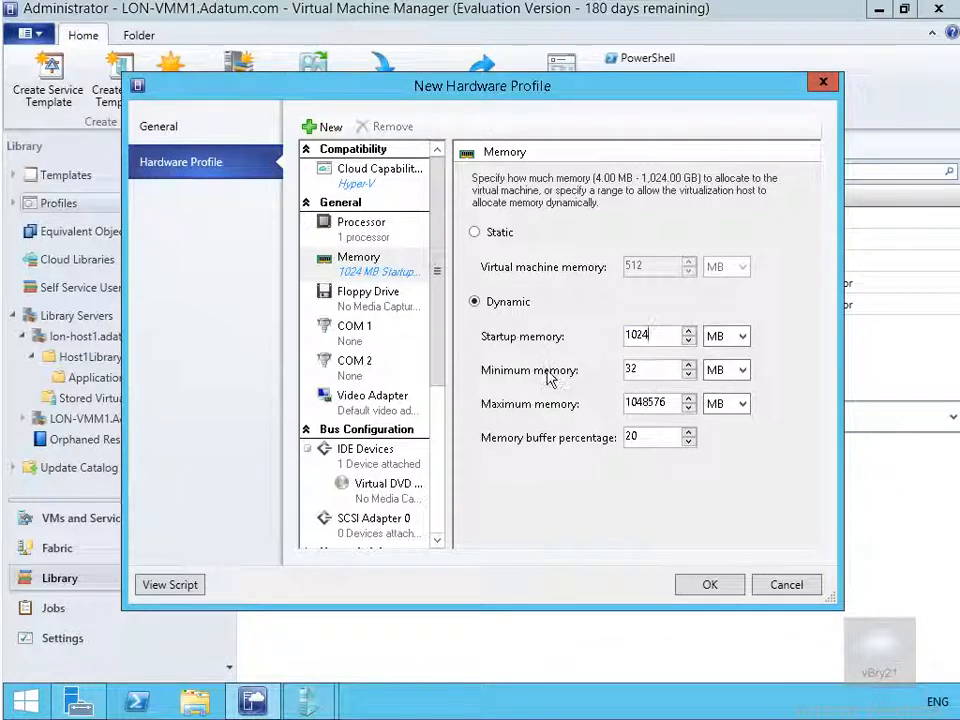
double_click(628, 370)
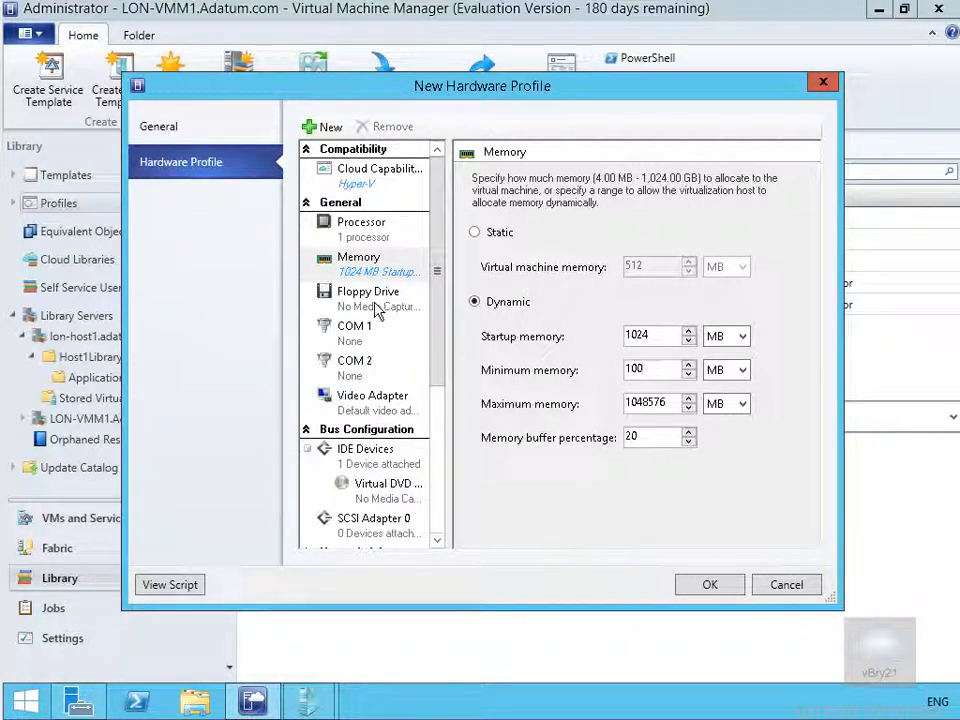
Connect DemoHWProfile's network adapter to the External Network VM network
drag(442, 360, 442, 398)
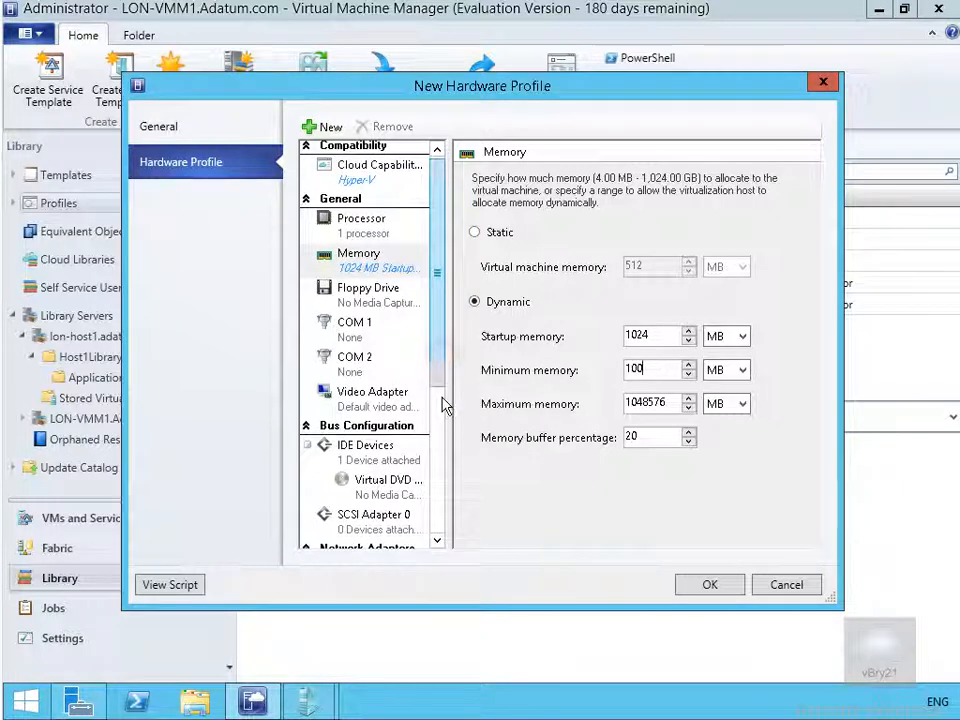
click(437, 540)
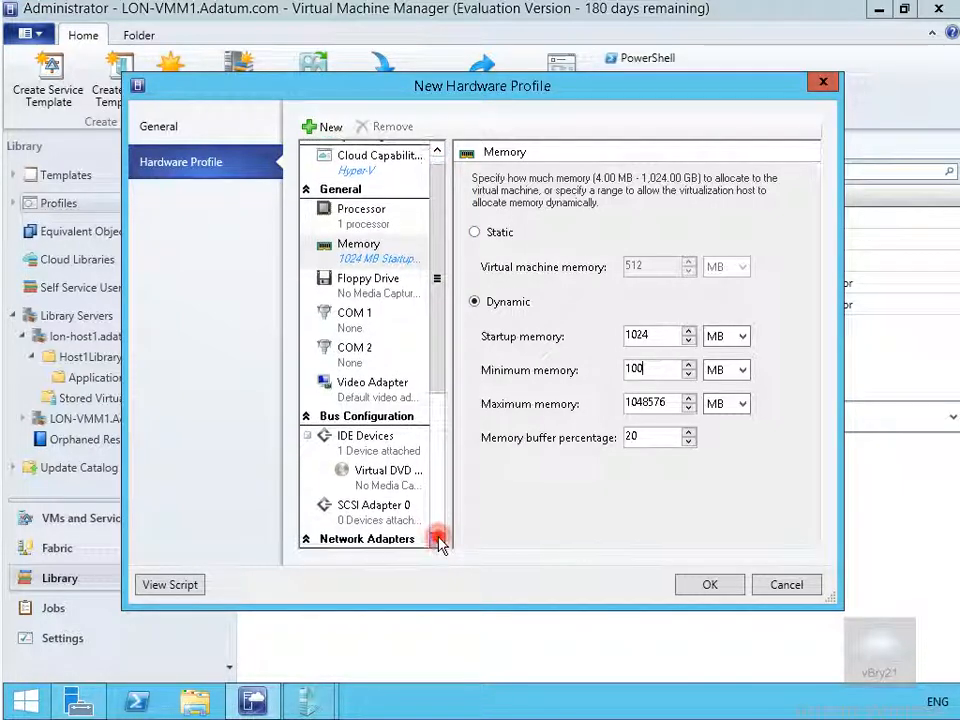
click(437, 540)
click(437, 540)
click(437, 540)
click(437, 540)
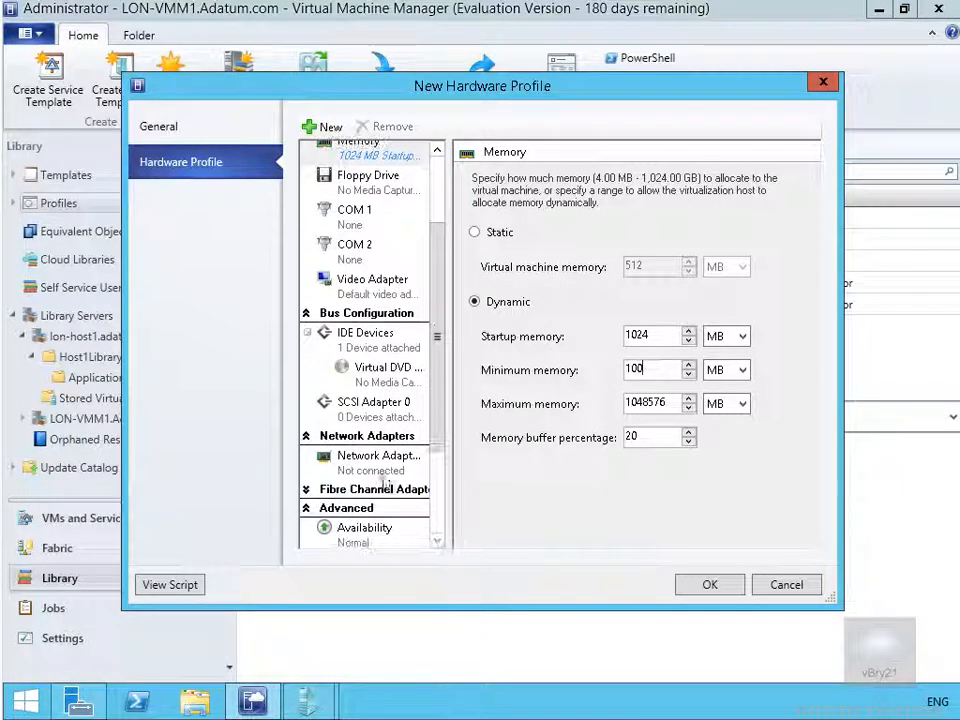
click(322, 466)
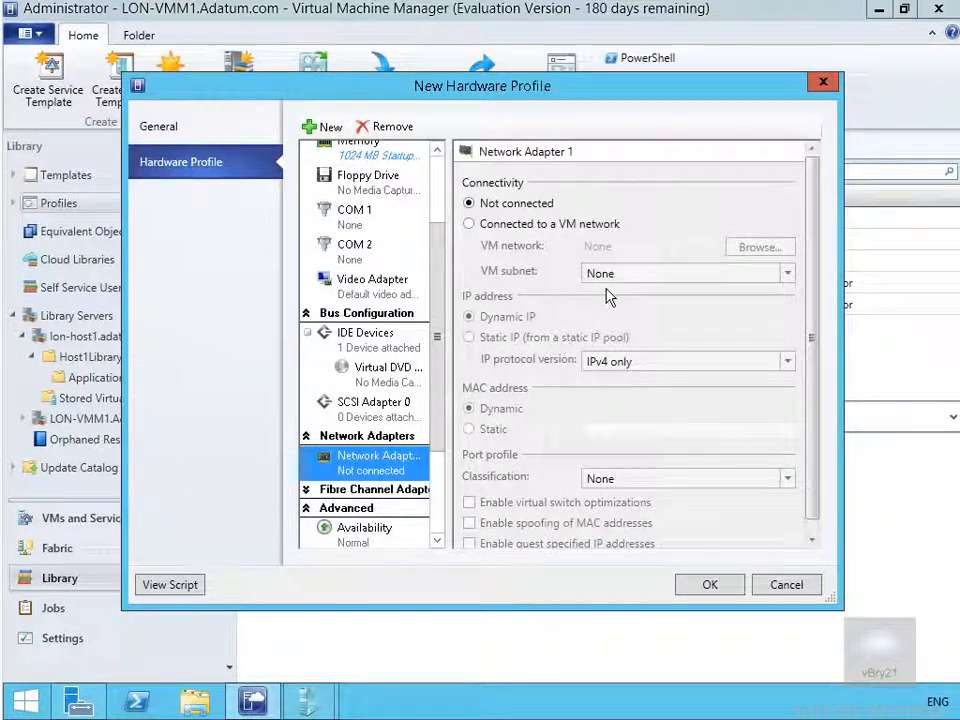
click(499, 229)
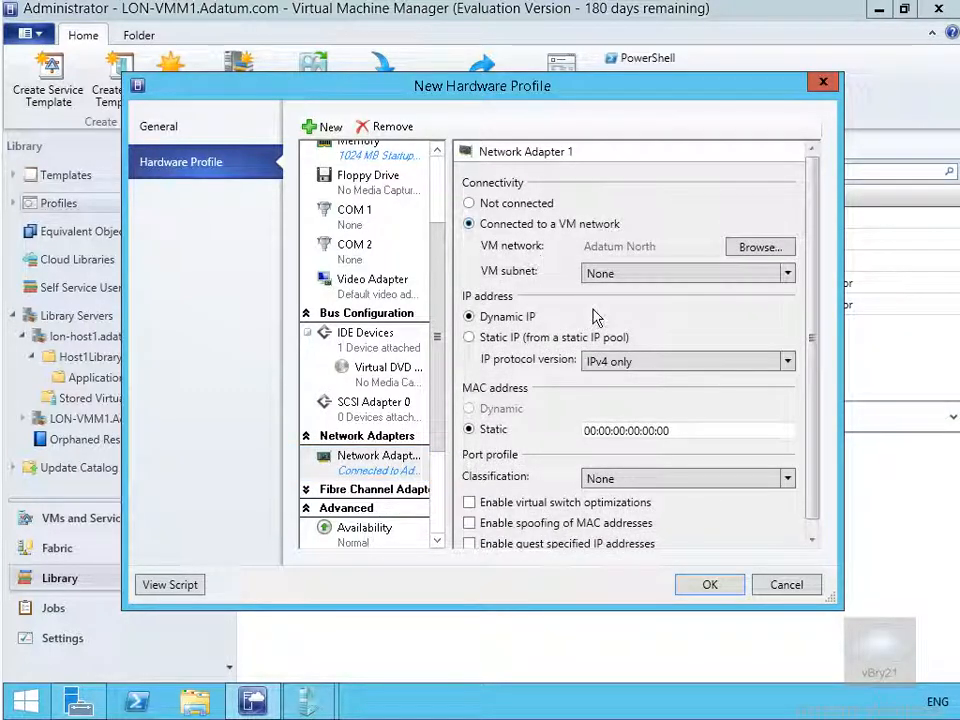
click(740, 247)
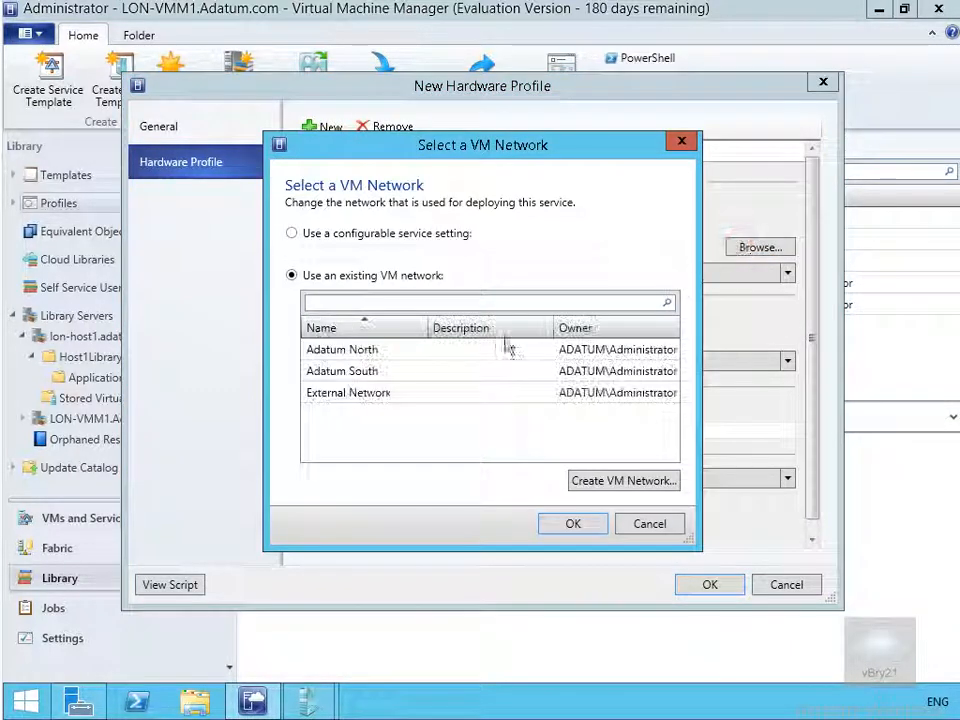
click(403, 393)
click(566, 523)
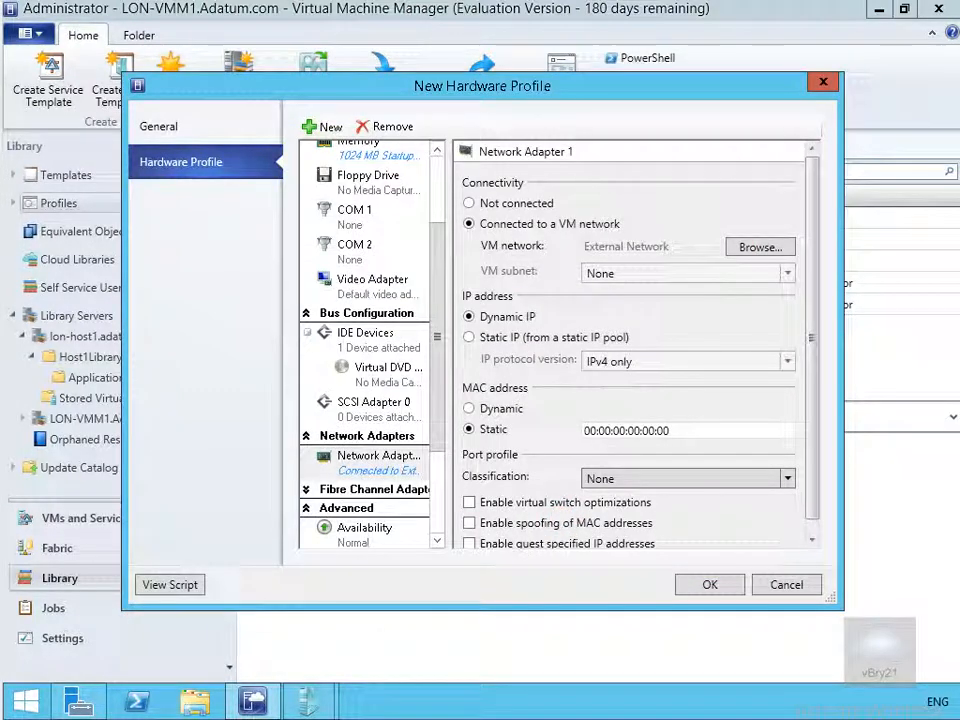
click(437, 436)
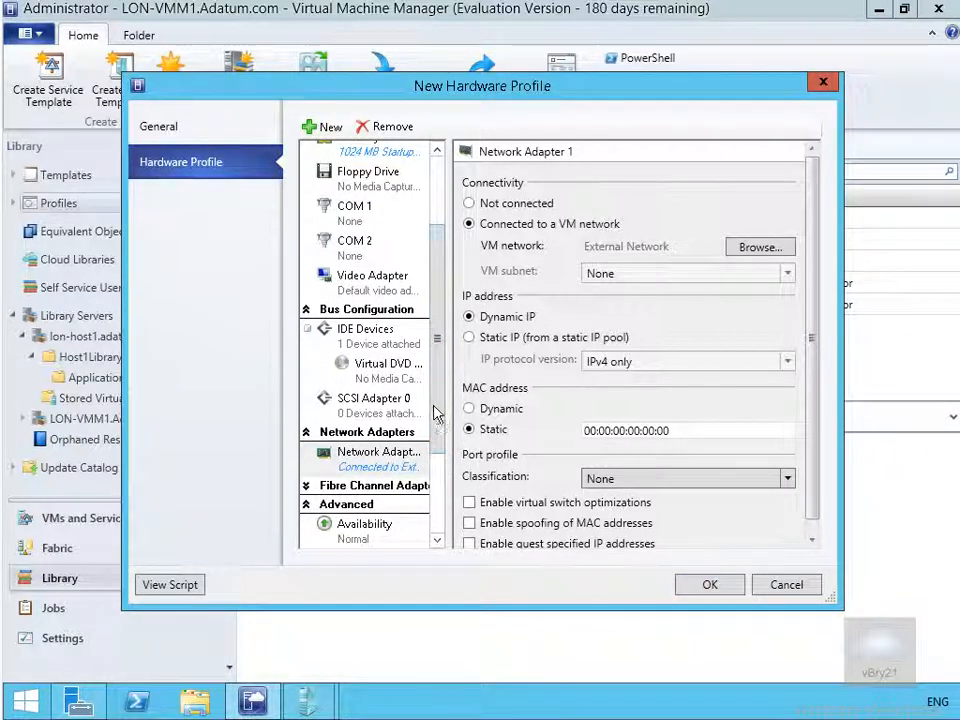
drag(437, 405, 439, 506)
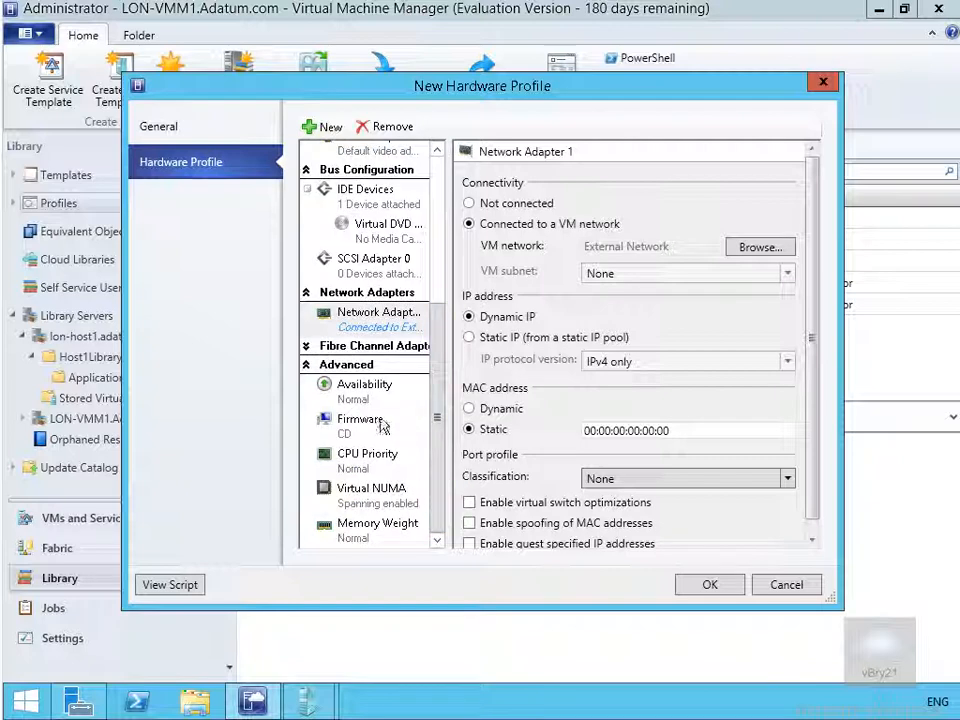
Save DemoHWProfile and expand the Library's Templates node to show its categories
click(710, 585)
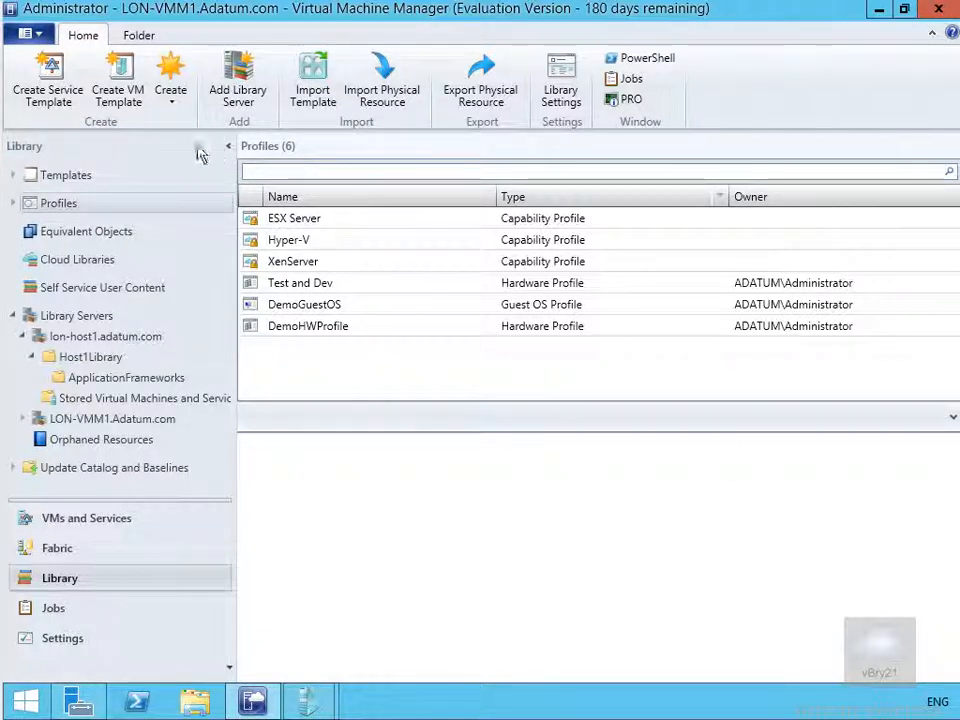
click(62, 177)
click(12, 174)
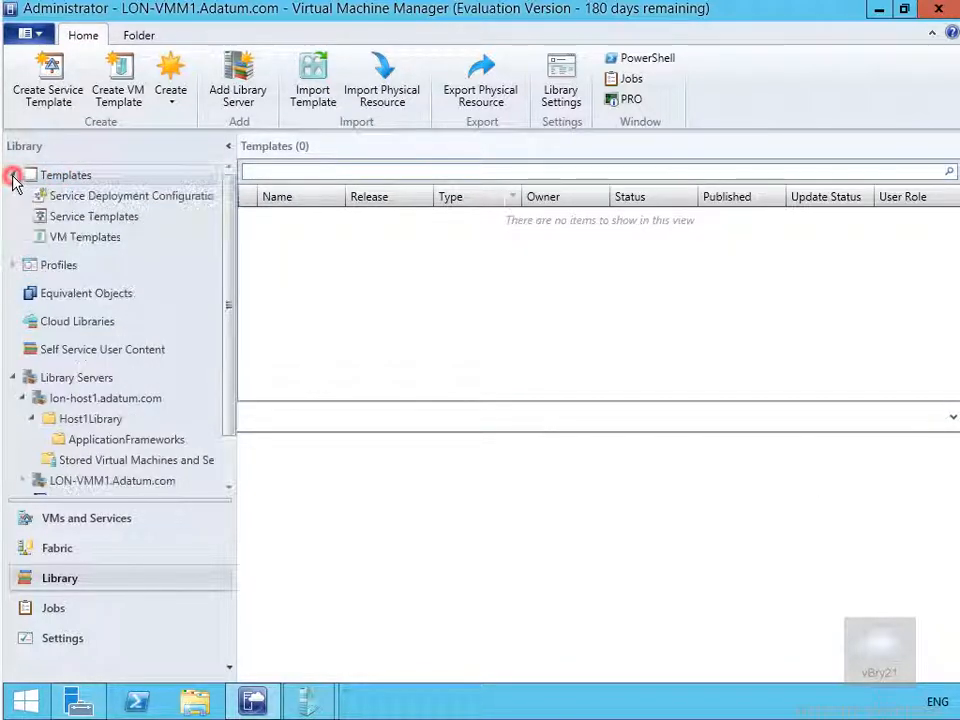
Start a VM template from library disk Blank Disk - Small.vhdx and advance to Identity
click(84, 243)
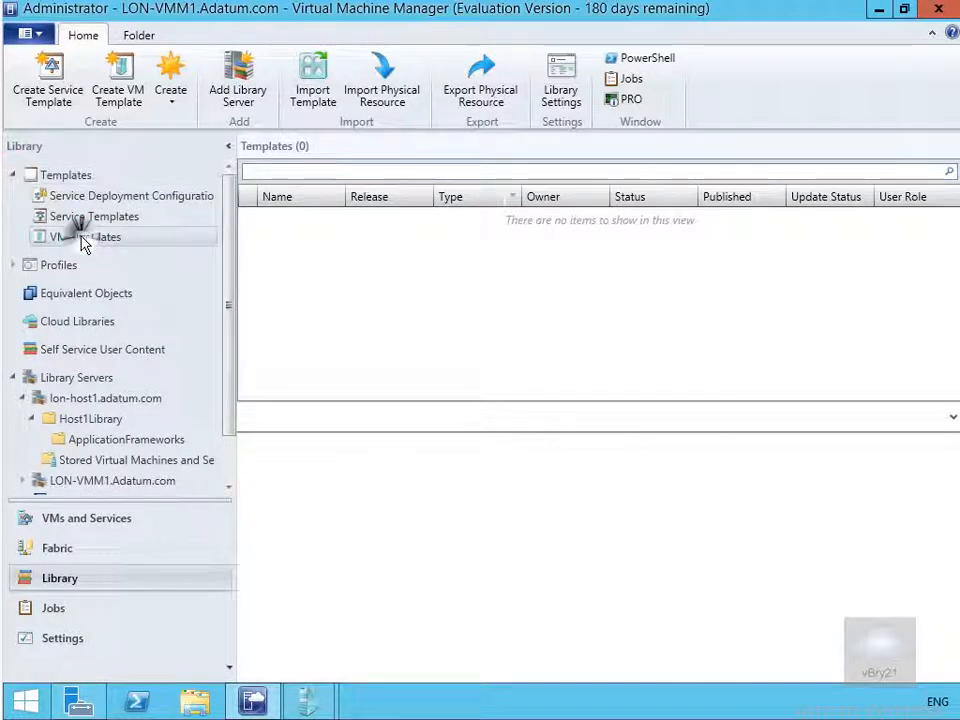
right_click(84, 243)
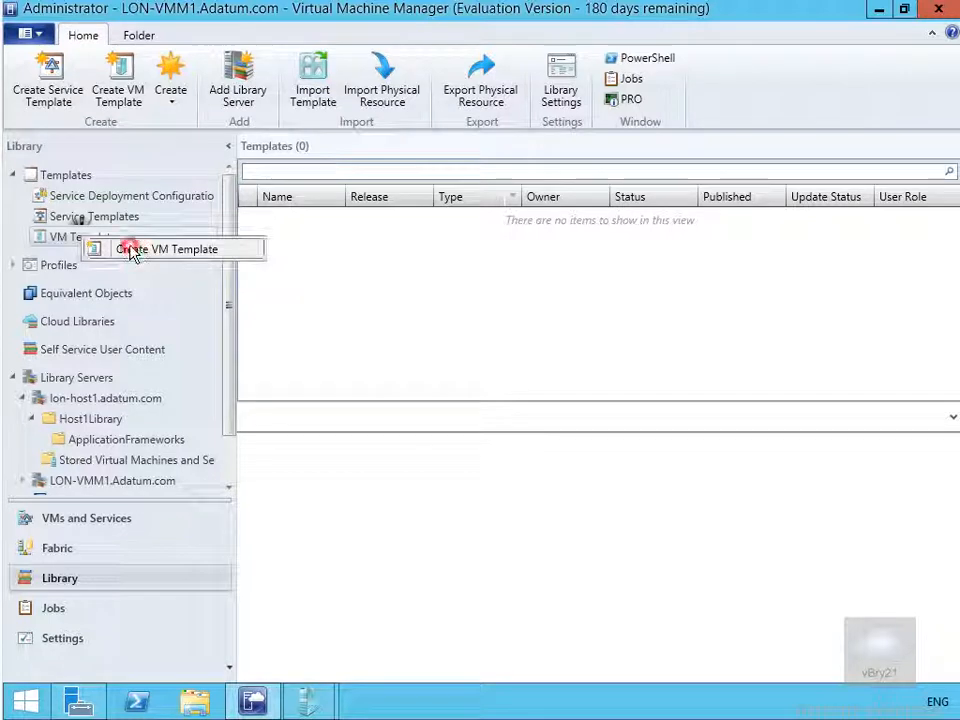
click(133, 250)
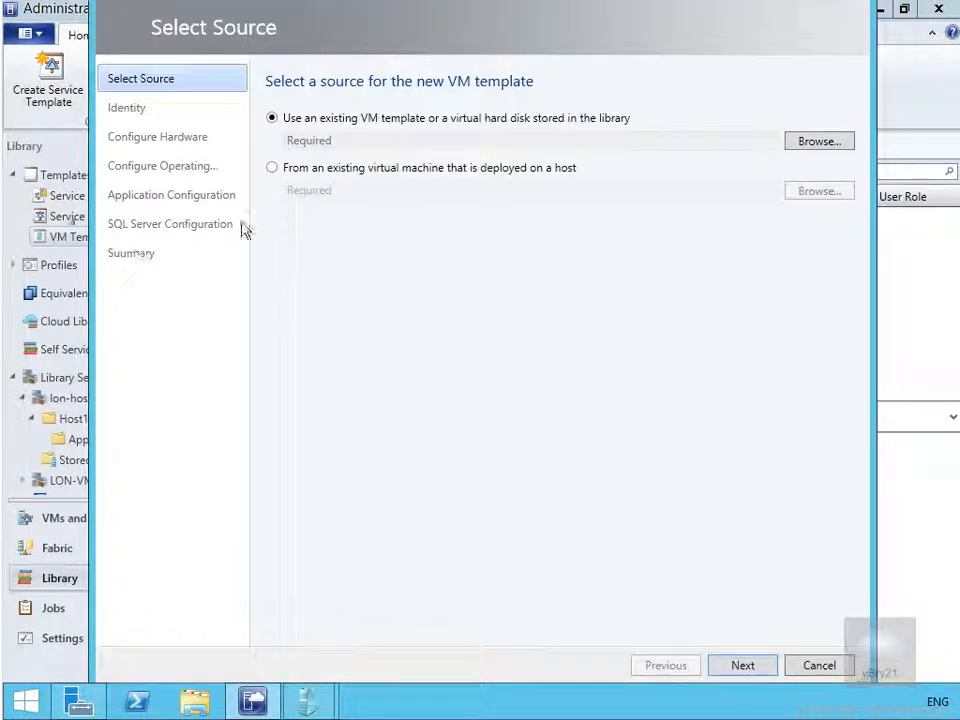
click(818, 142)
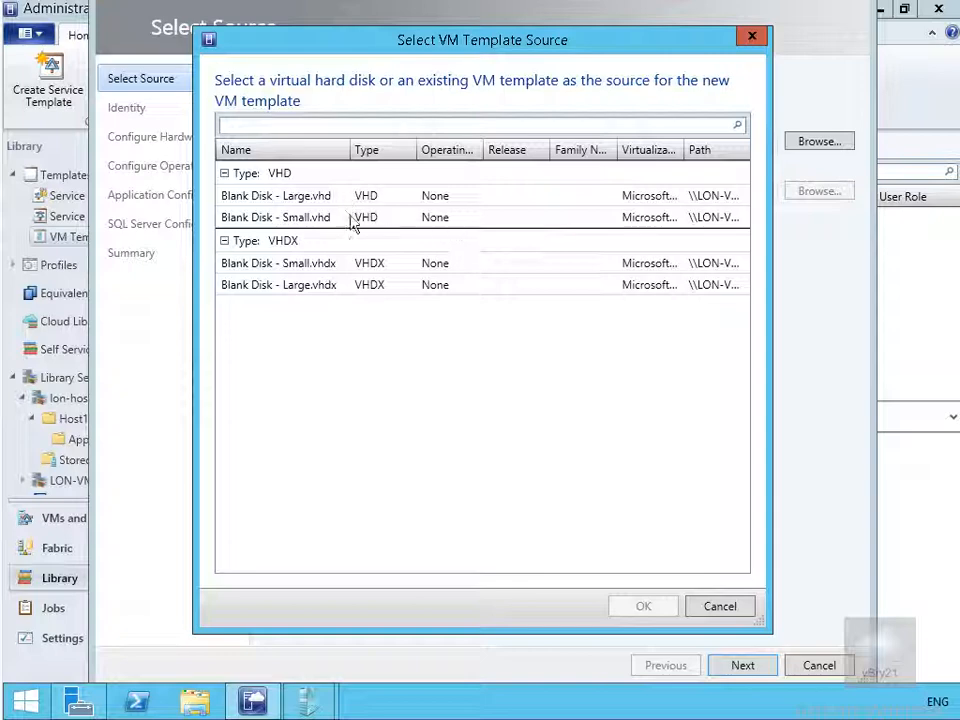
click(333, 264)
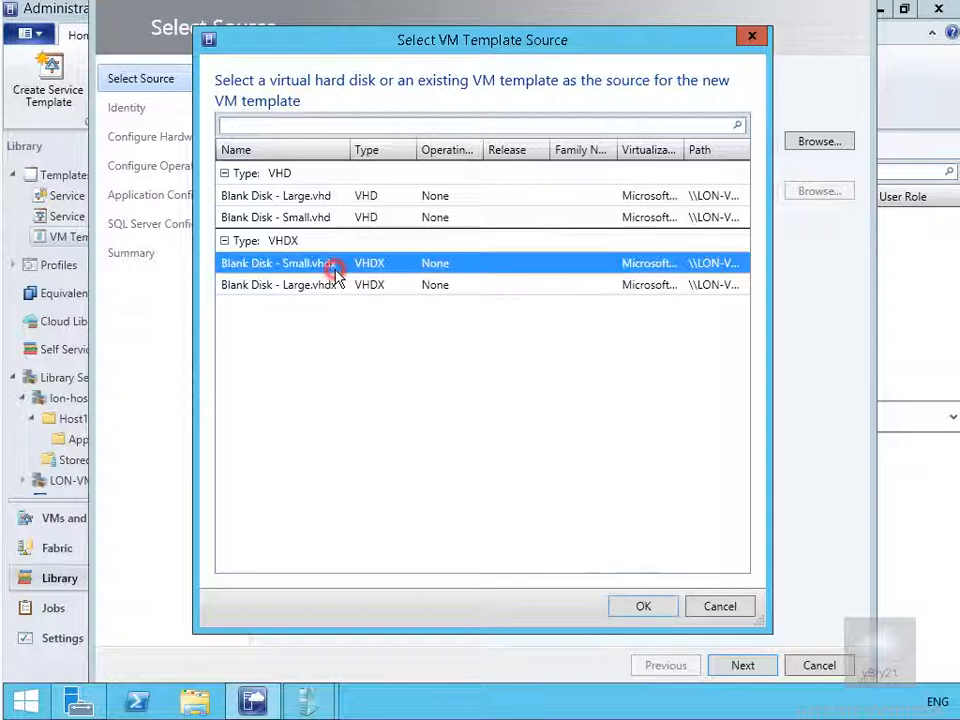
click(641, 605)
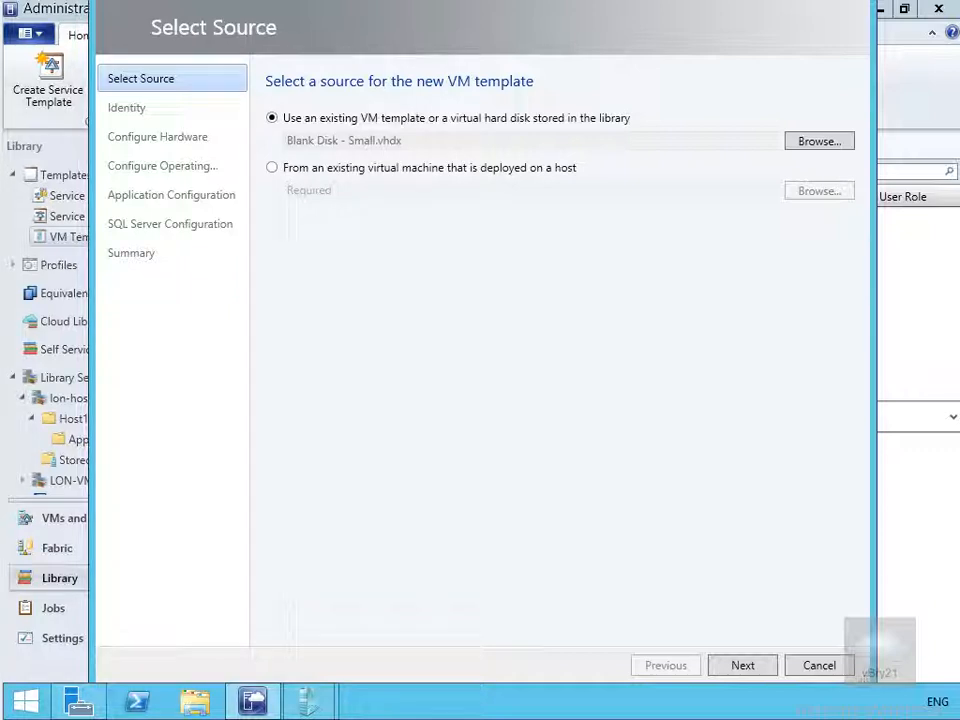
click(743, 665)
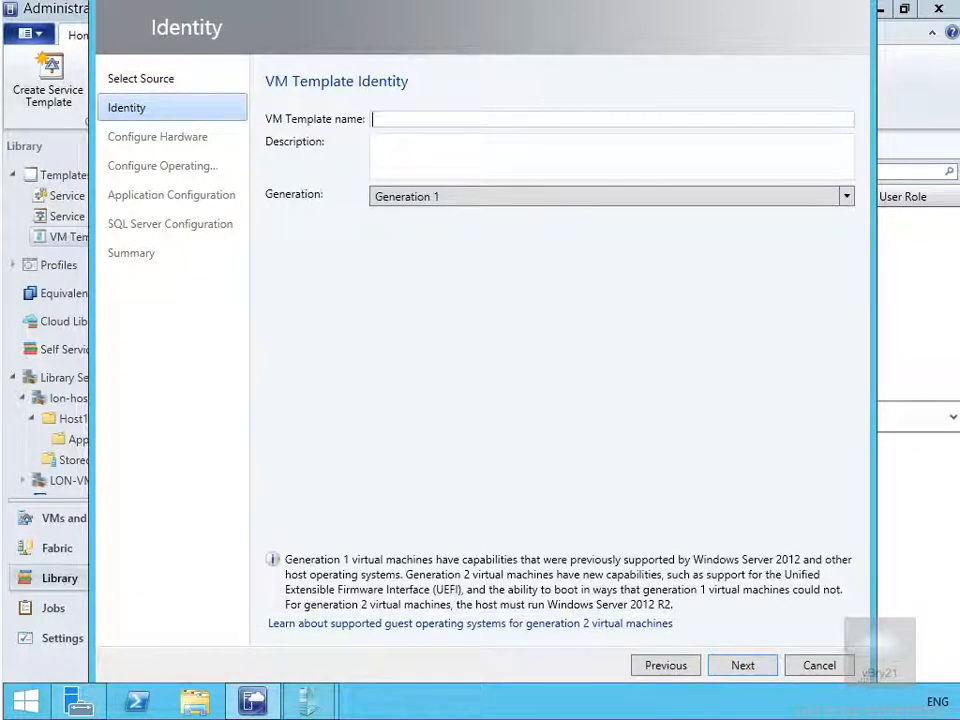
Name the template DemoVMTemplate with description 'Demonstration creating a VM Template'
text(DemoVMTemplate)
key(Tab)
text(Demonstration creating a VM Template)
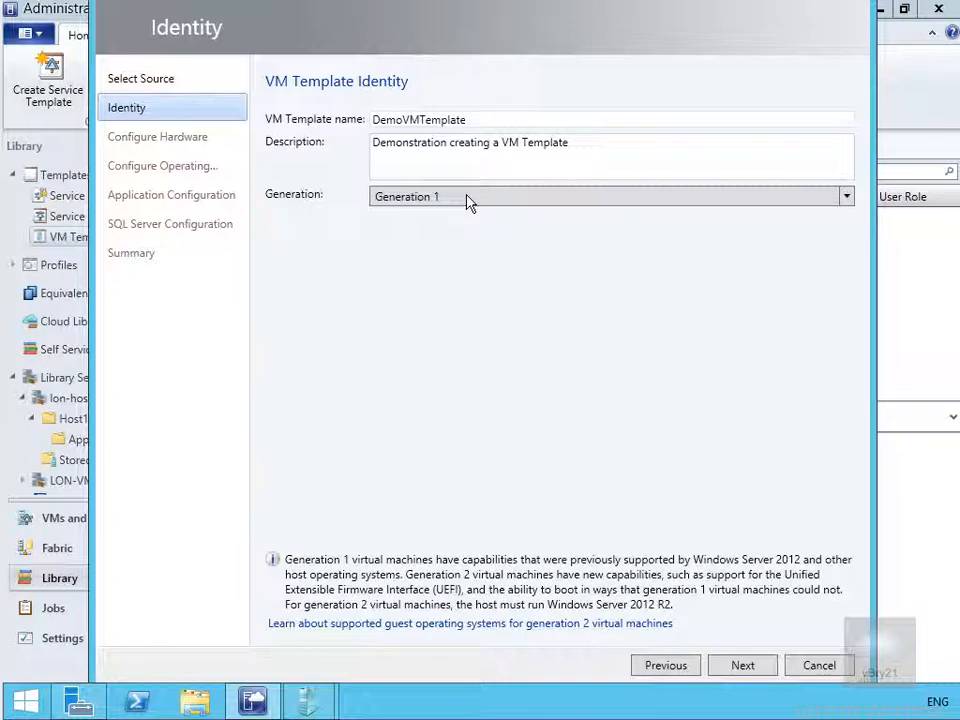
Apply DemoHWProfile as the hardware profile and DemoGuestOS as the guest OS profile
click(713, 668)
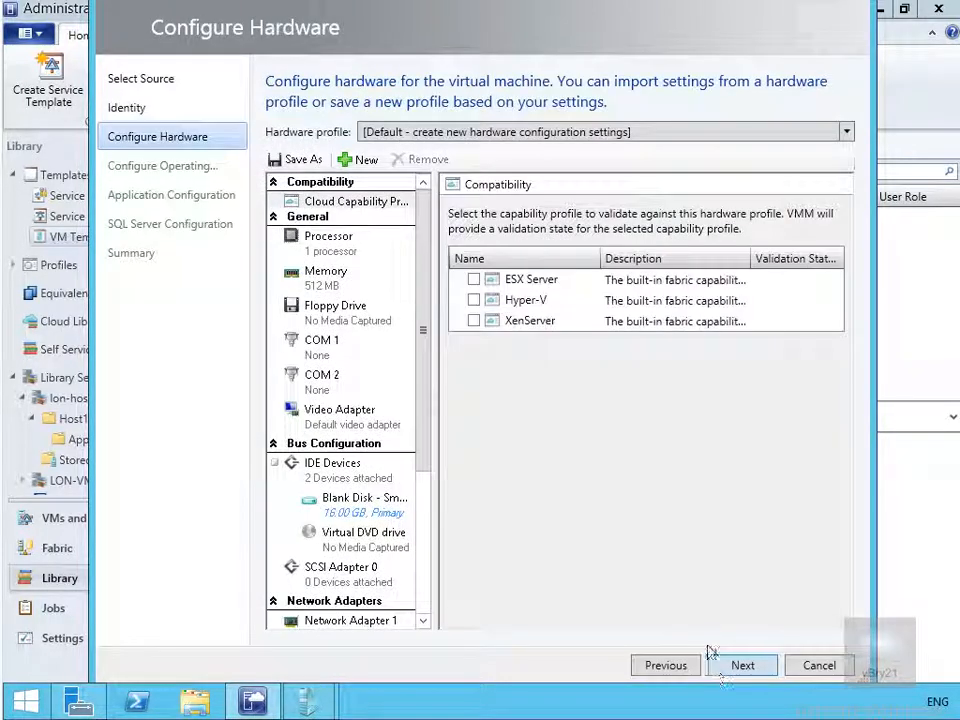
click(506, 134)
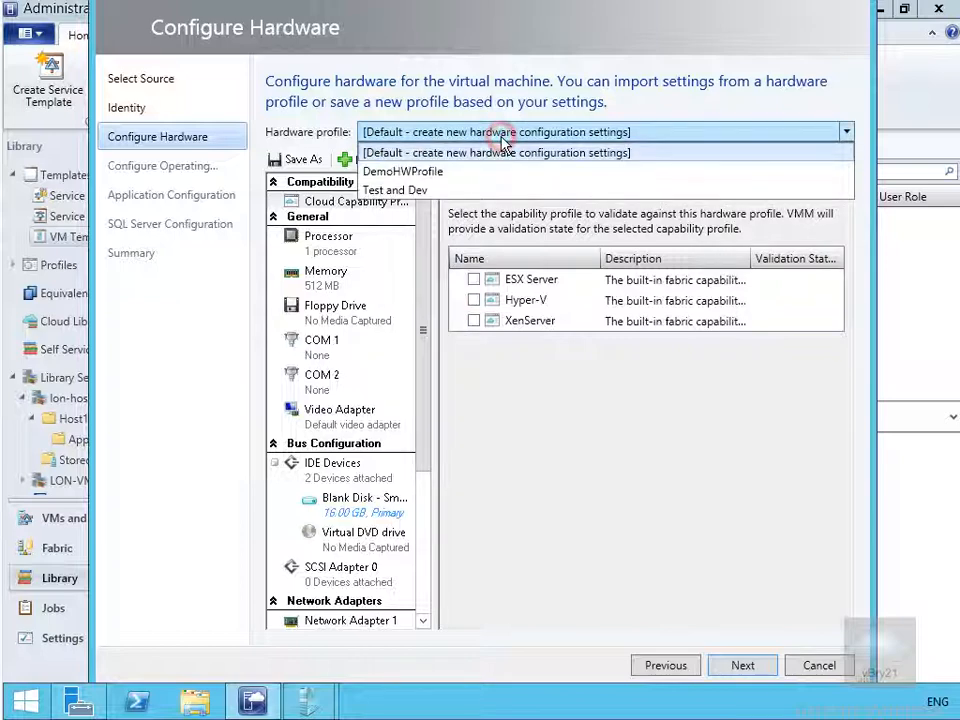
click(436, 174)
click(742, 666)
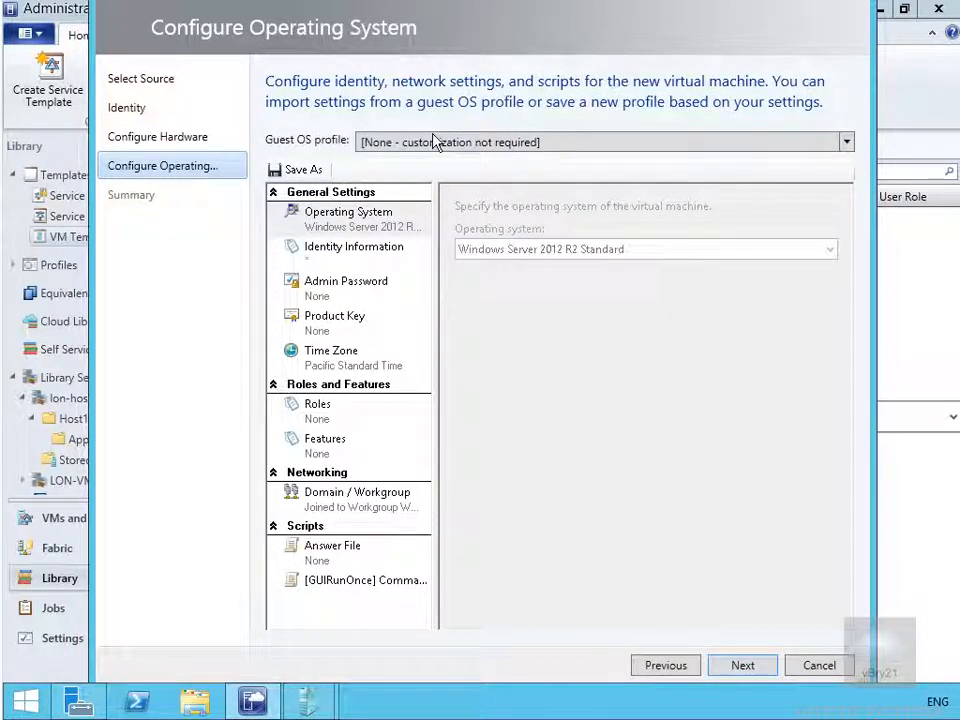
click(433, 142)
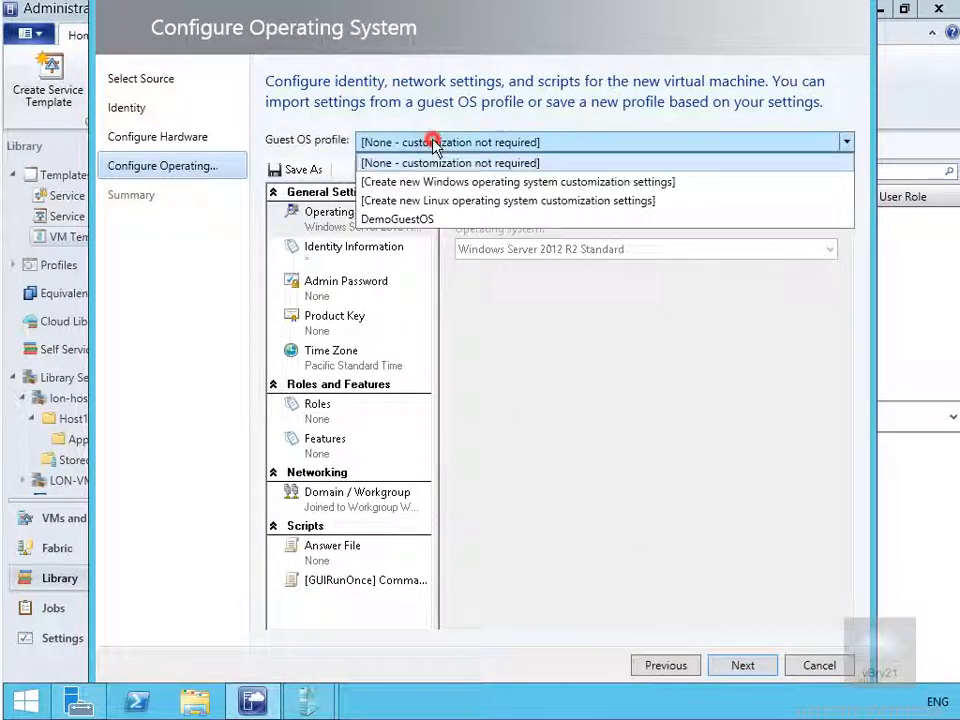
click(418, 224)
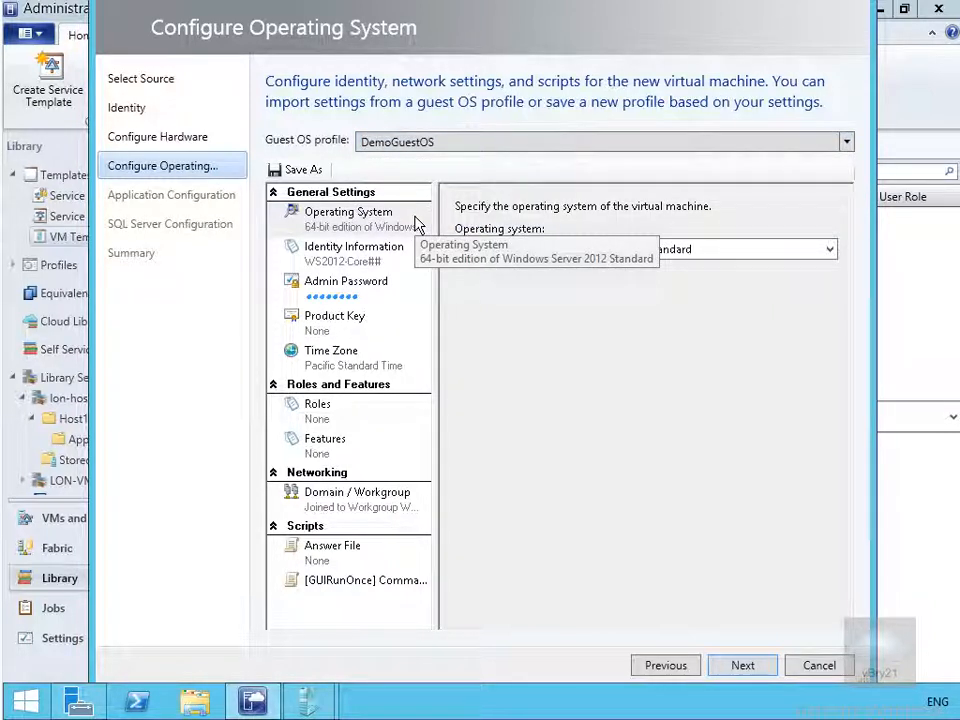
Skip application and SQL Server configuration, create DemoVMTemplate from the Summary, and close Jobs
click(748, 666)
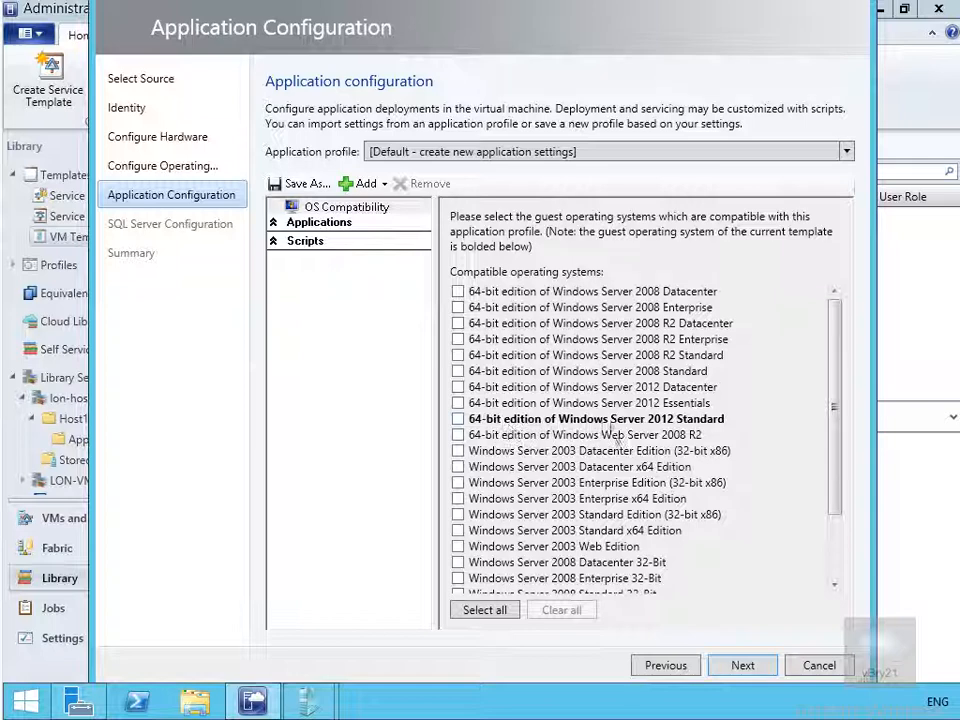
click(733, 667)
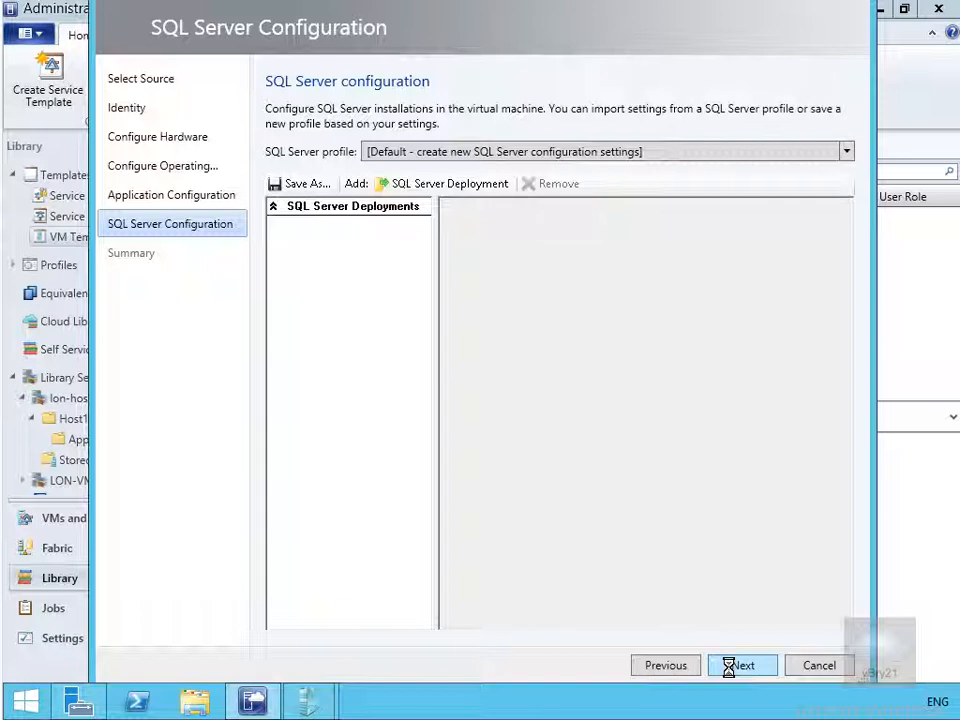
click(731, 666)
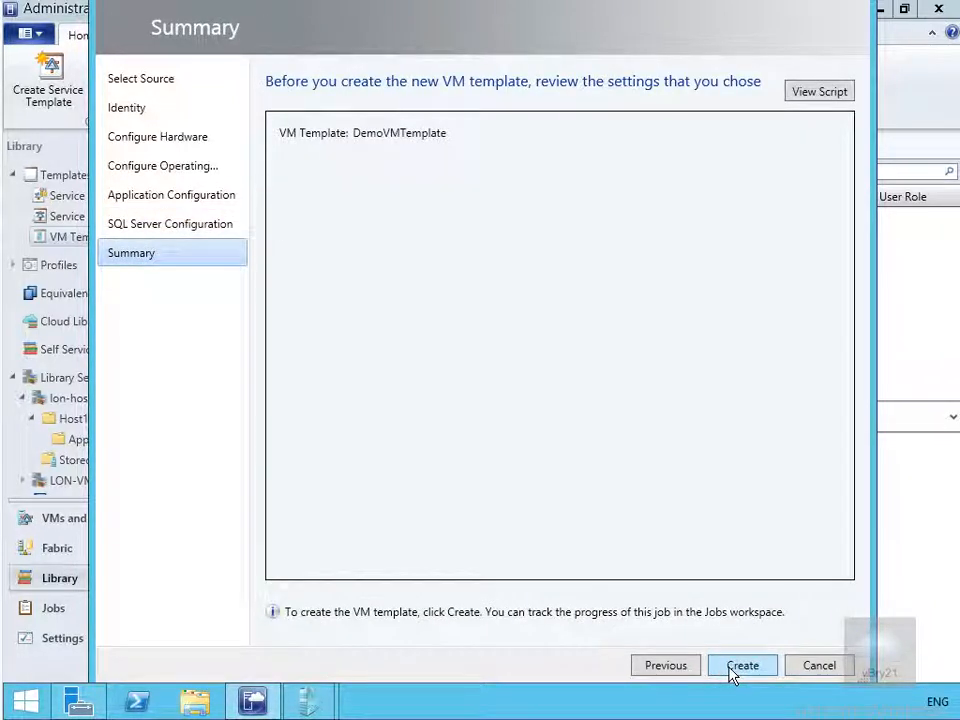
click(733, 666)
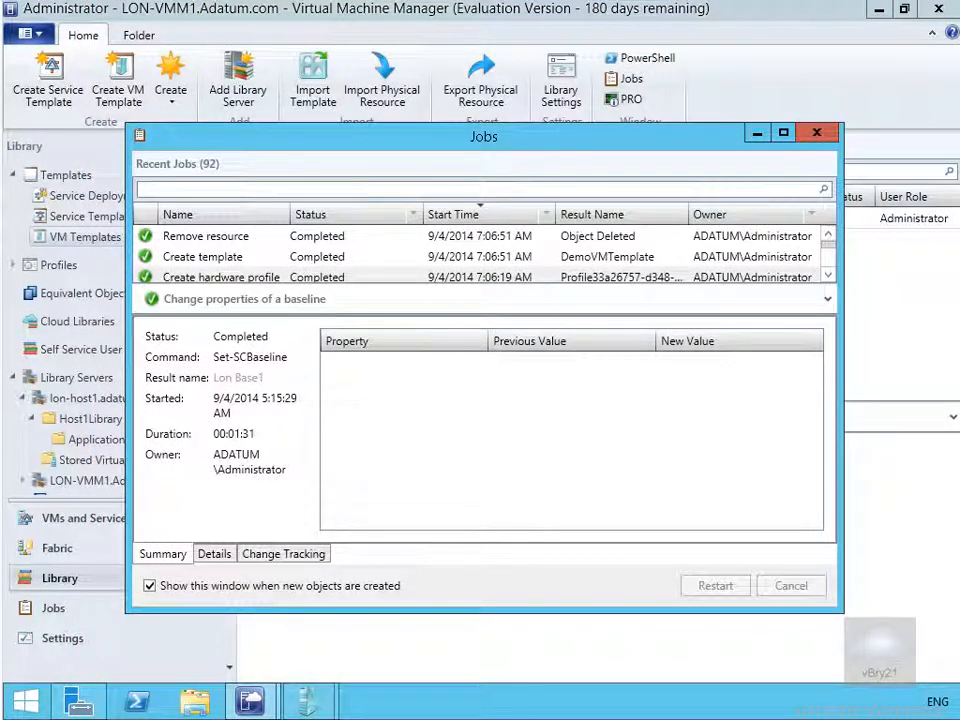
click(817, 136)
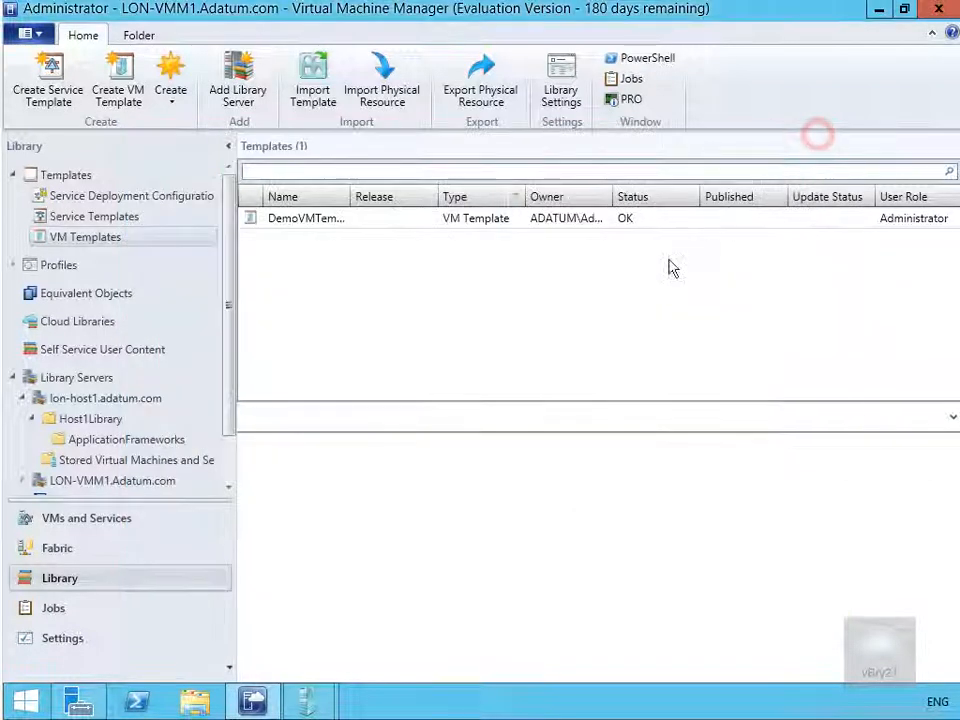
Open DemoVMTemplate's Properties and review its hardware configuration
click(325, 230)
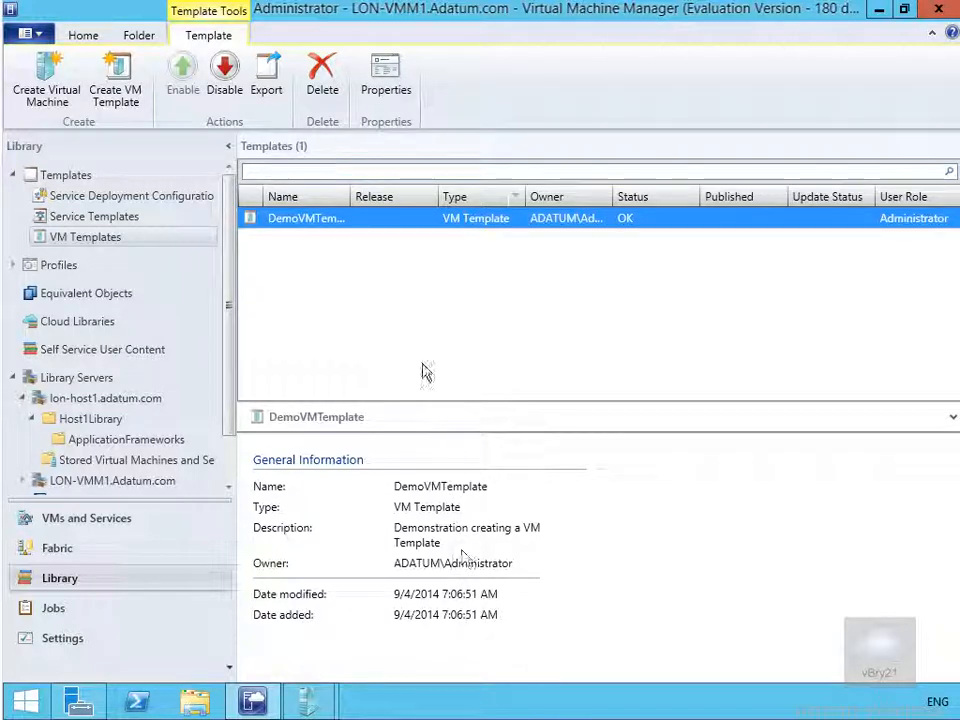
right_click(384, 218)
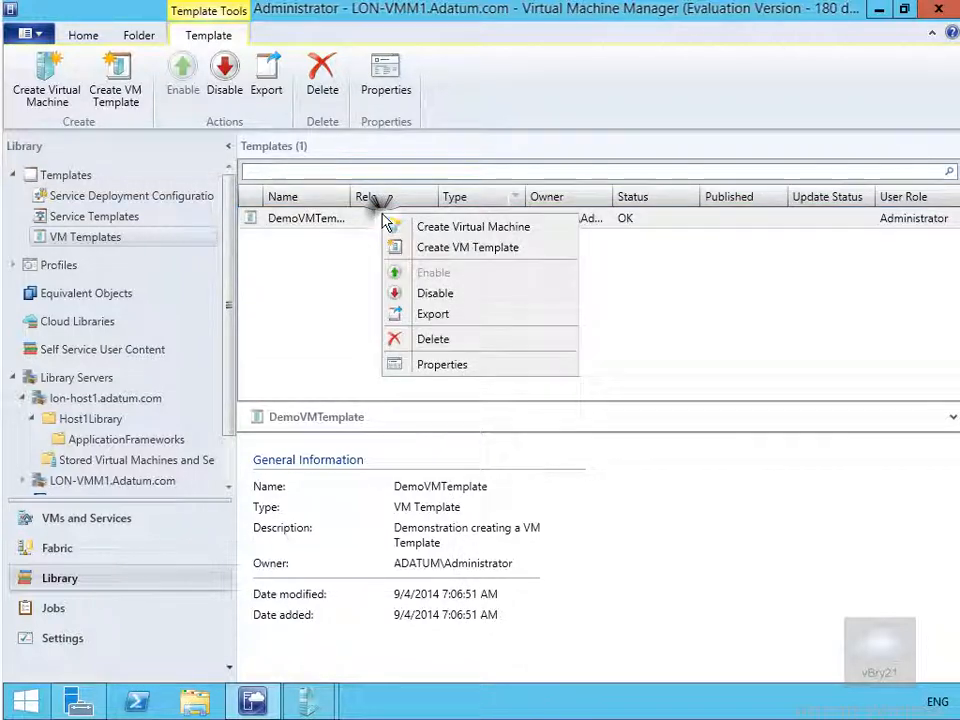
click(456, 366)
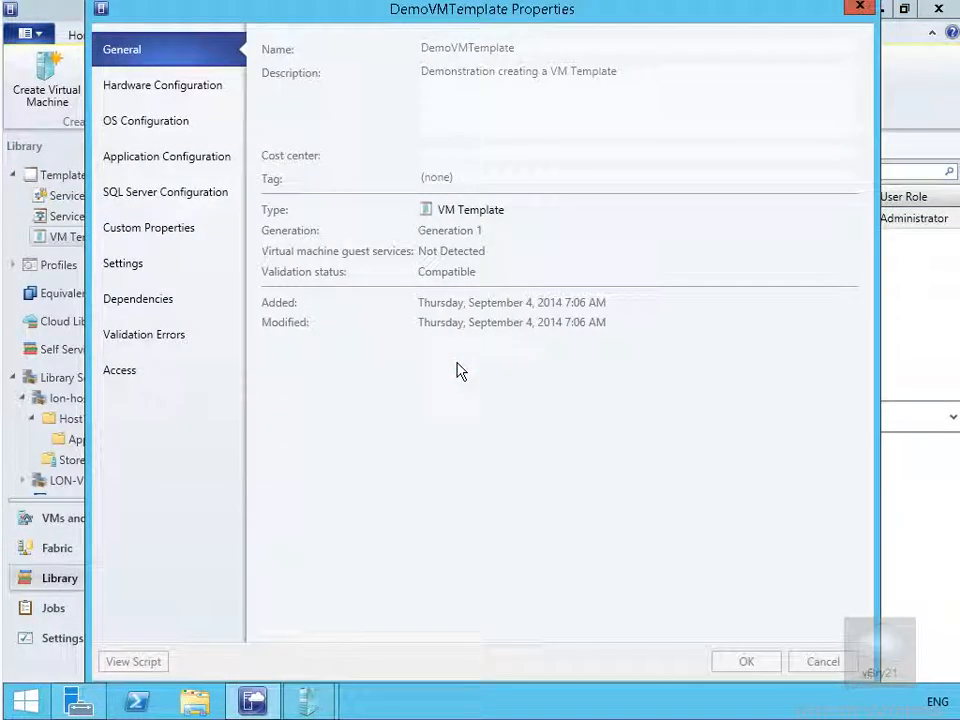
click(199, 88)
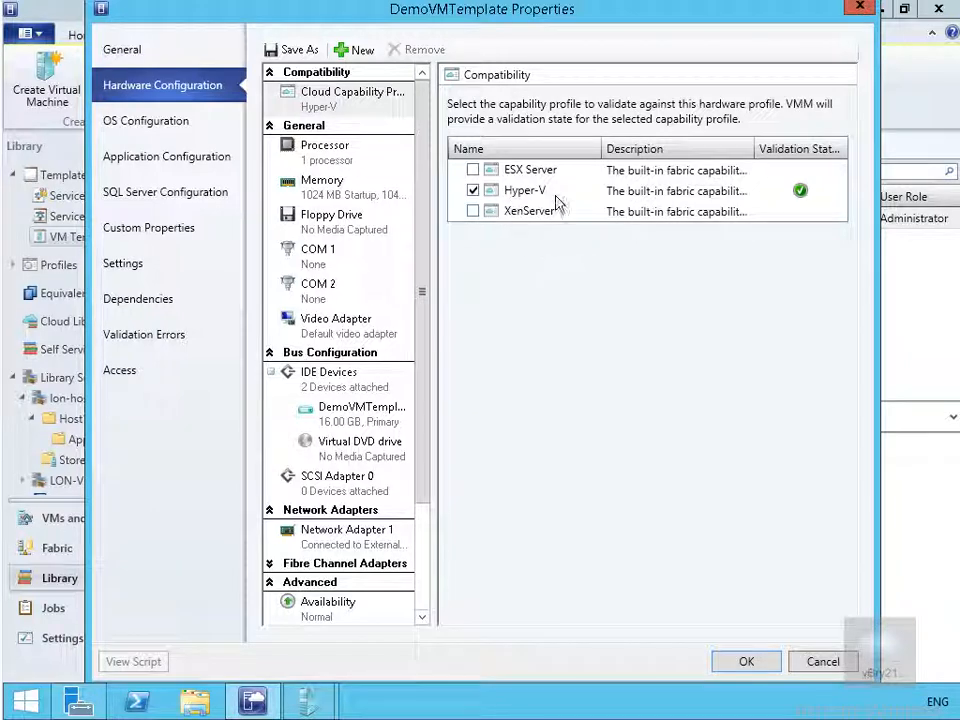
Review the template's OS, application, SQL Server and custom properties pages
click(163, 121)
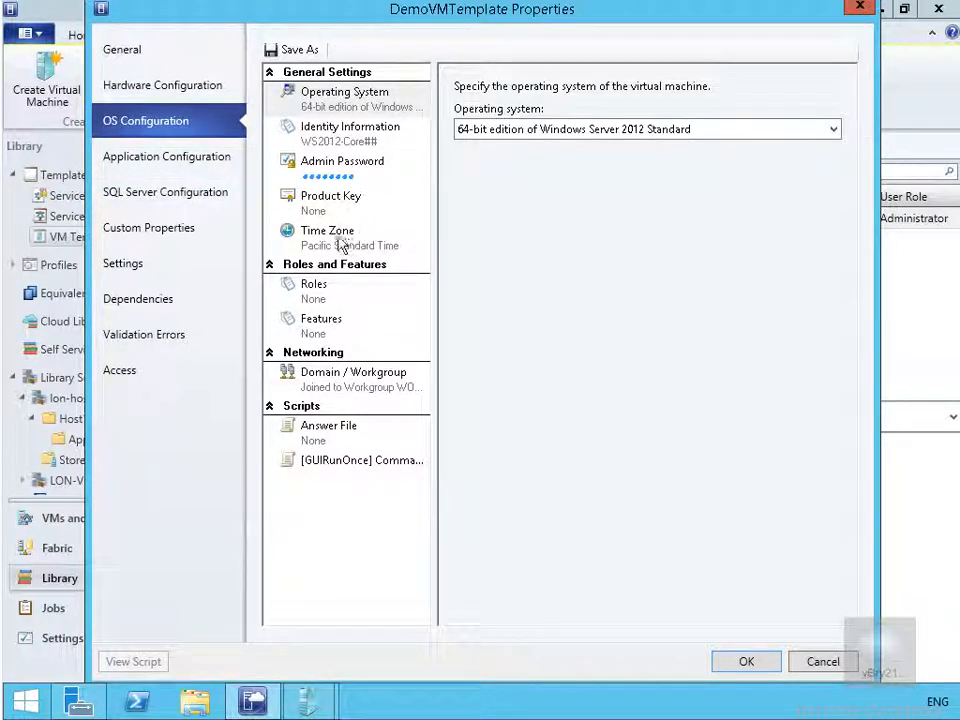
click(183, 166)
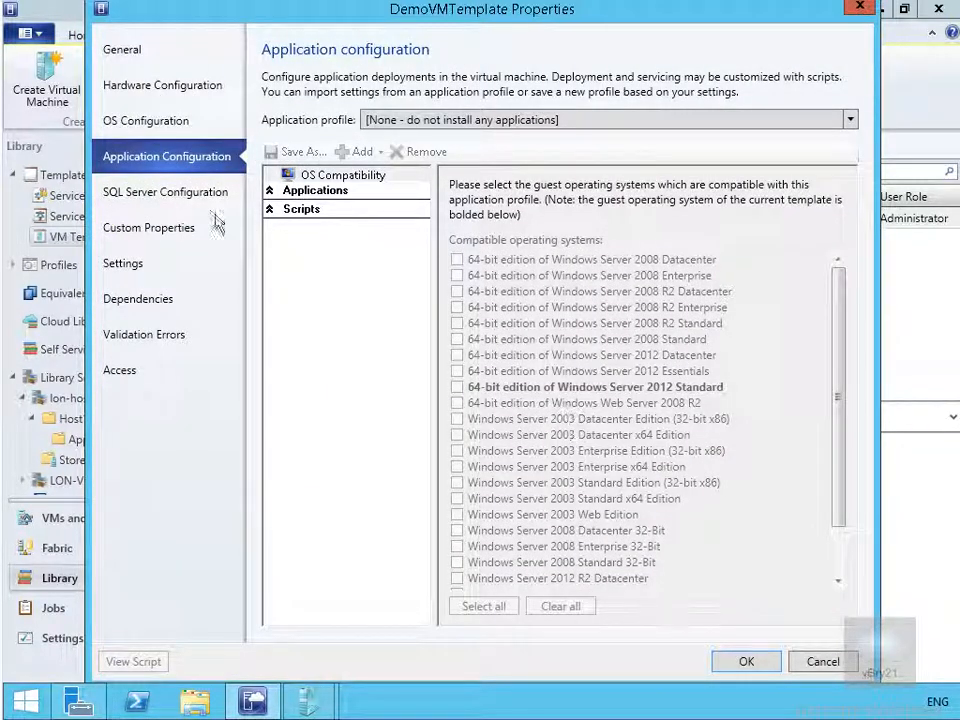
click(141, 194)
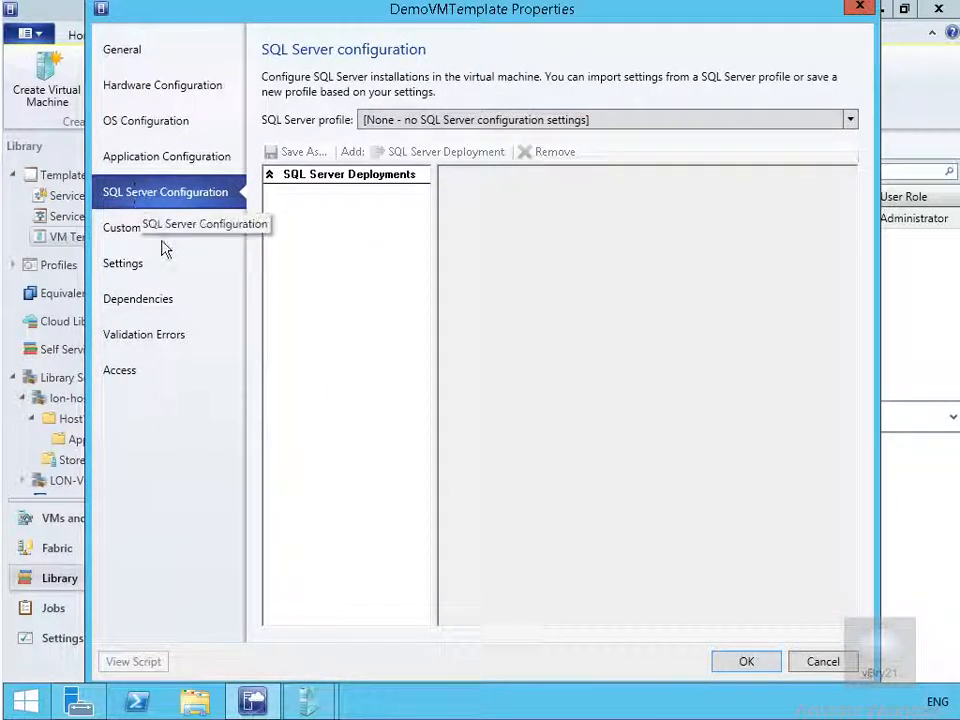
click(152, 234)
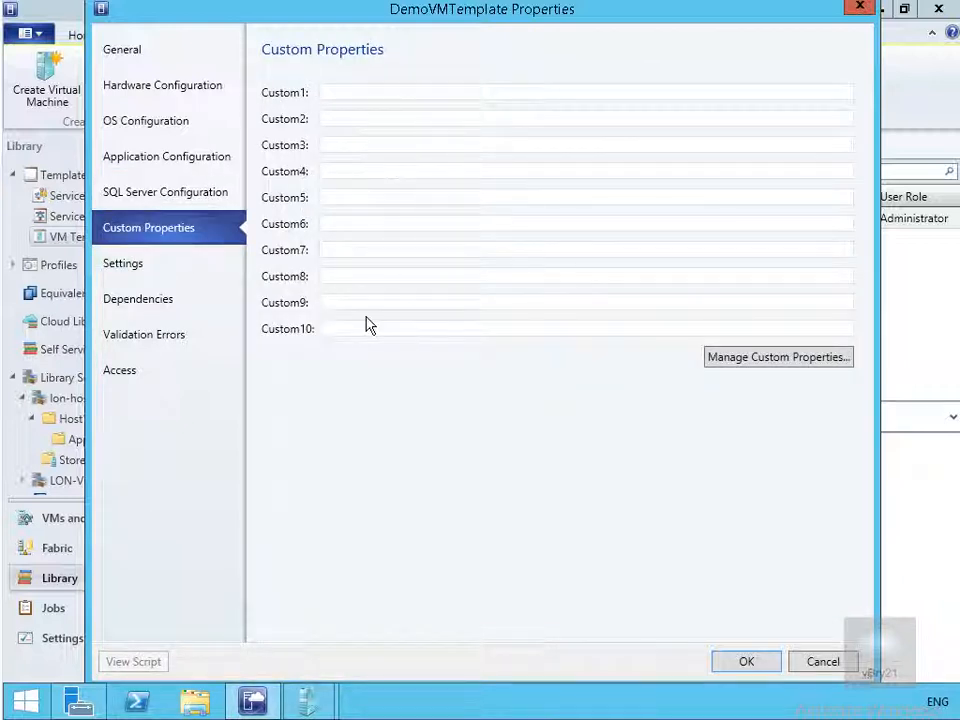
Check self-service quota points (1), dependencies, validation errors and access settings
click(113, 266)
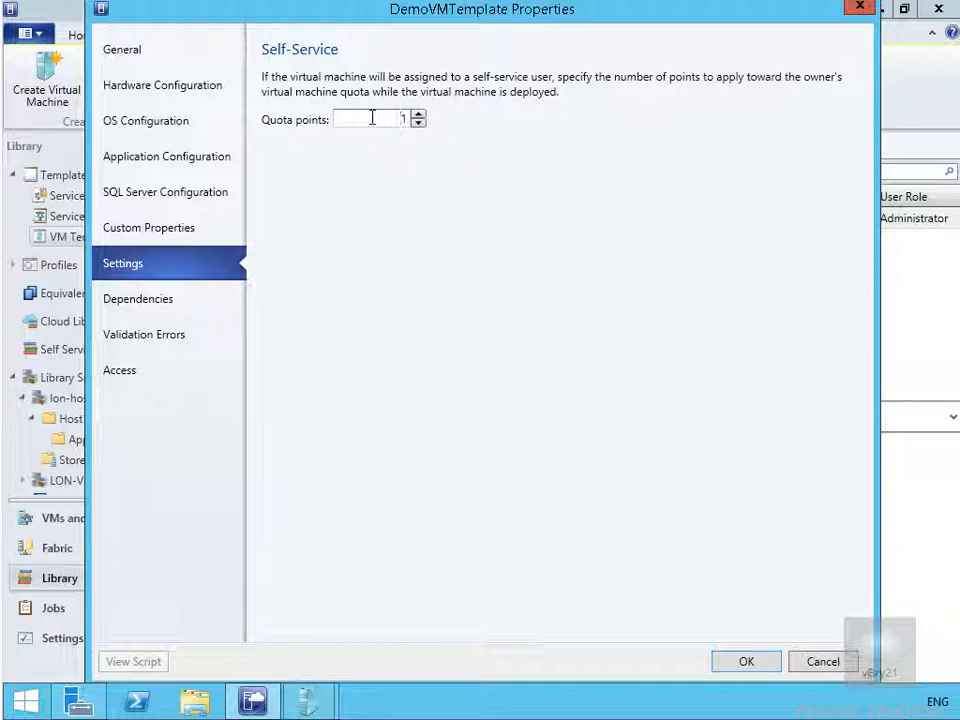
drag(394, 120, 414, 127)
click(162, 302)
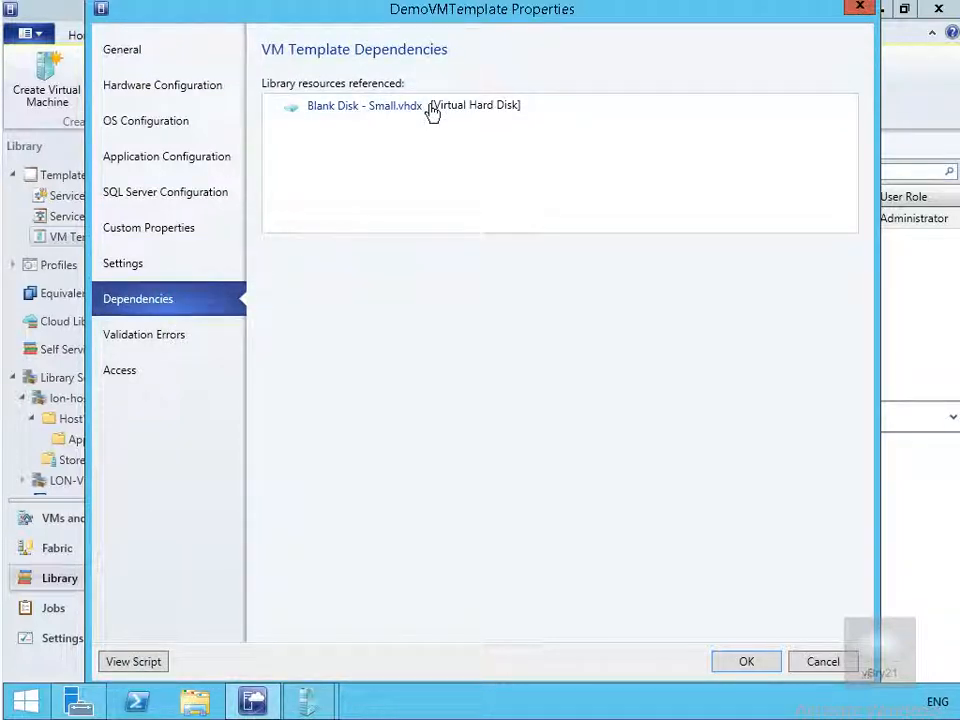
click(176, 345)
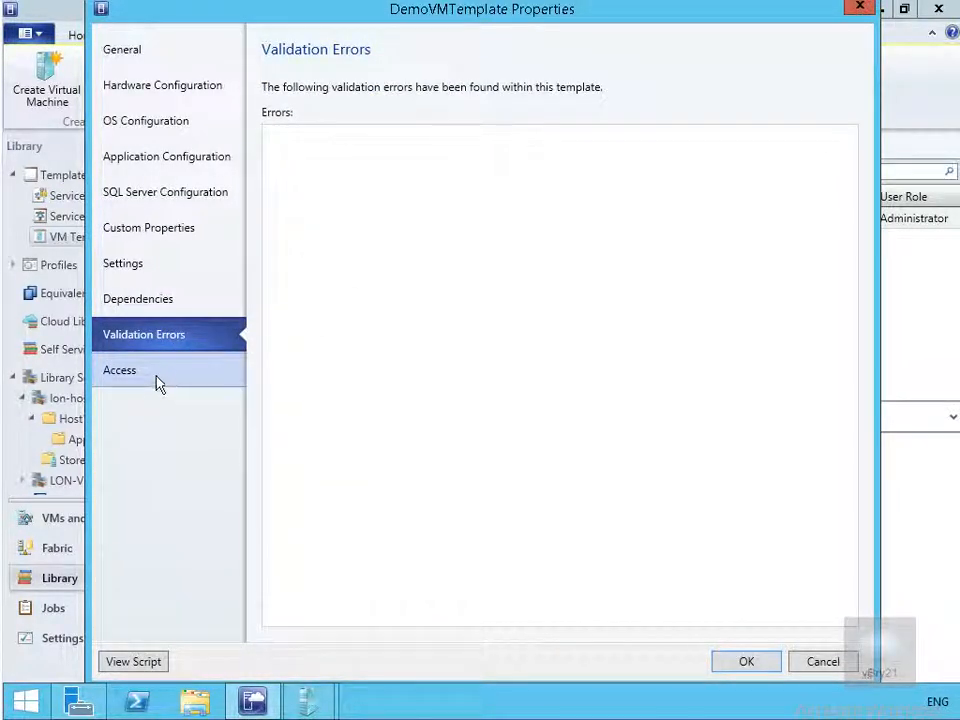
click(156, 381)
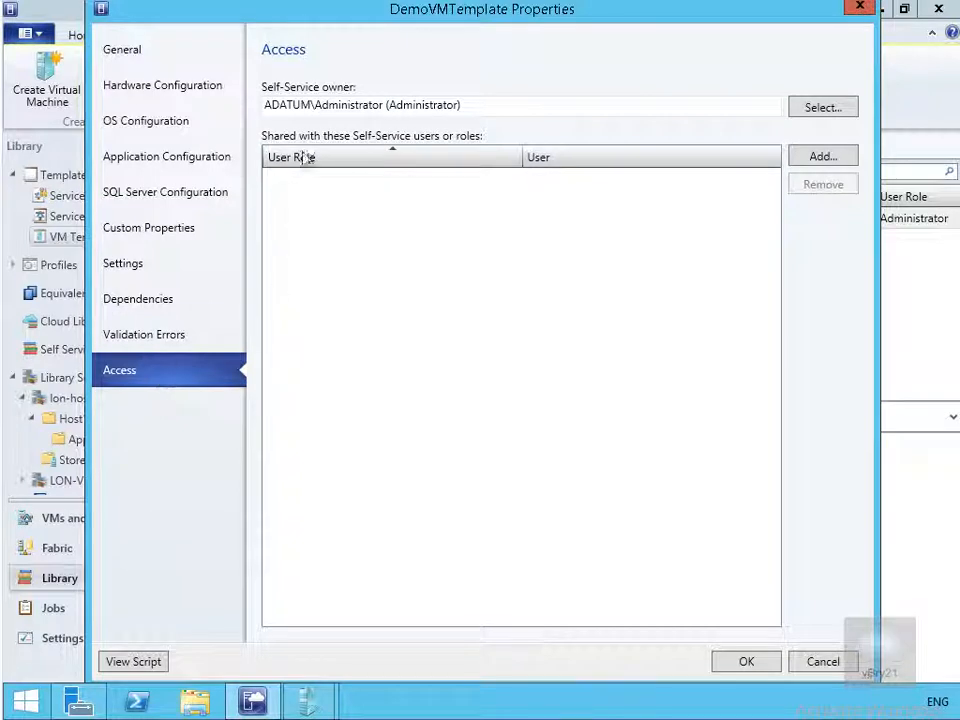